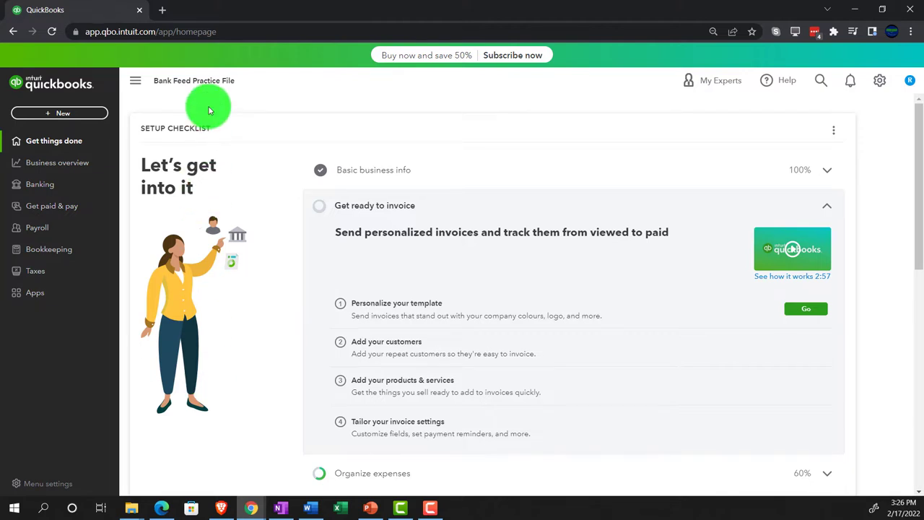
# Step: Enlarge the page, check the practice file's company settings and view options, and glance at the sample company in Edge before returning to Chrome
pyautogui.hotkey('ctrl', '+')
pyautogui.hotkey('ctrl', '+')
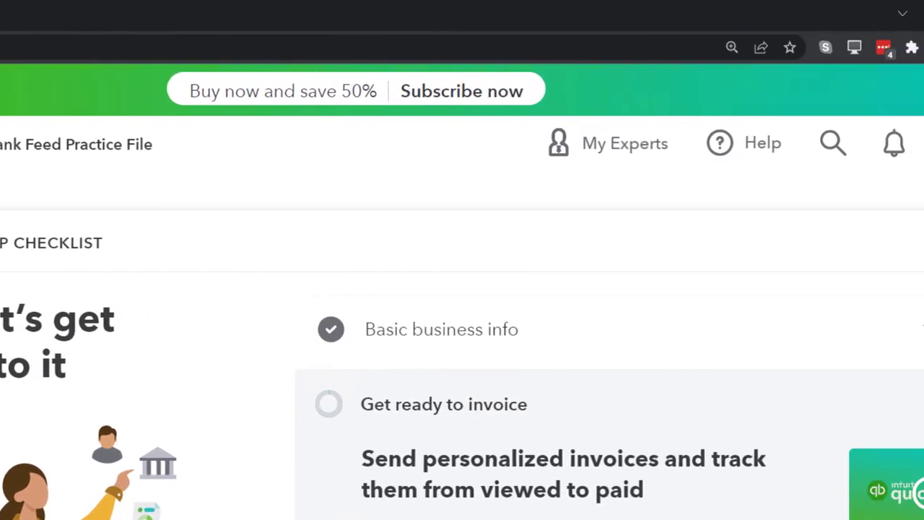
pyautogui.click(834, 164)
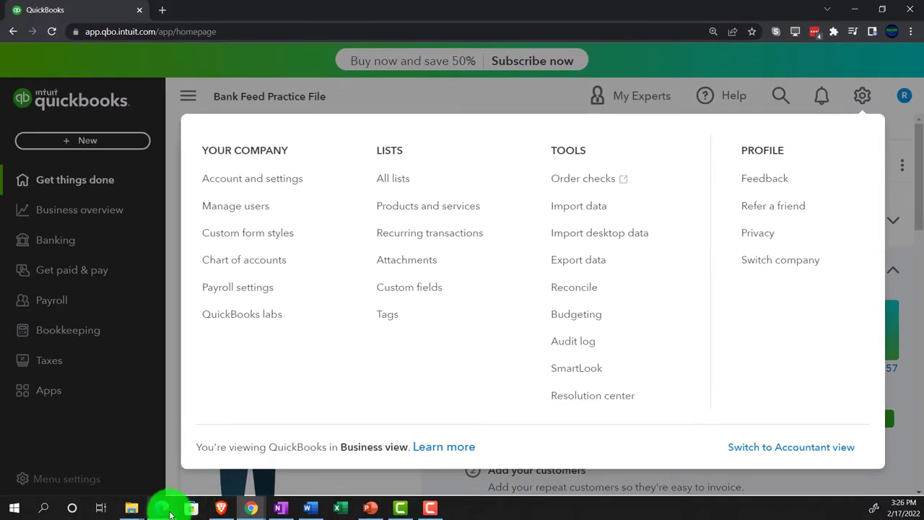
pyautogui.click(167, 510)
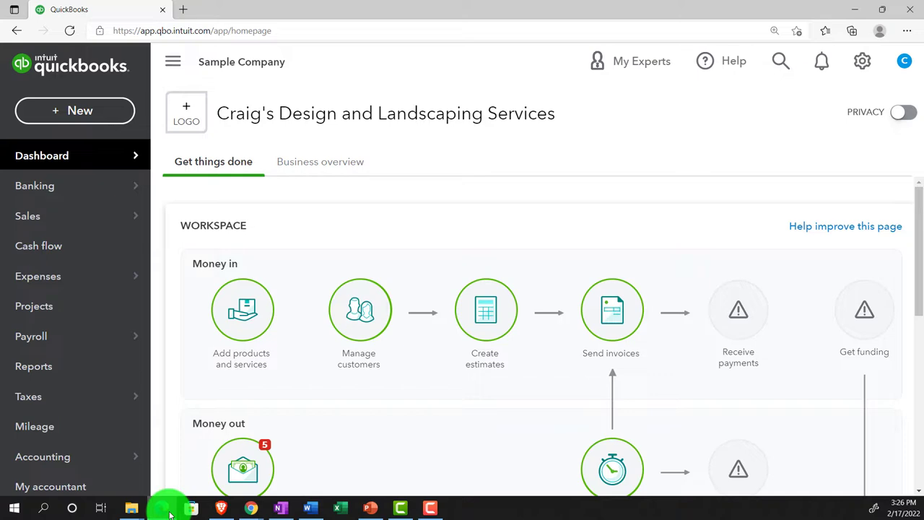
pyautogui.click(167, 510)
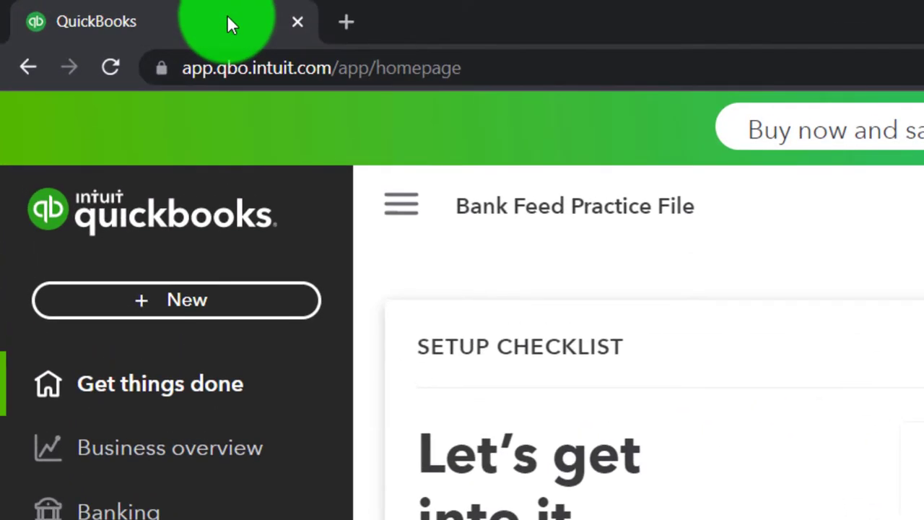
# Step: Duplicate the practice file's homepage twice so it is open in three browser tabs
pyautogui.rightClick(228, 24)
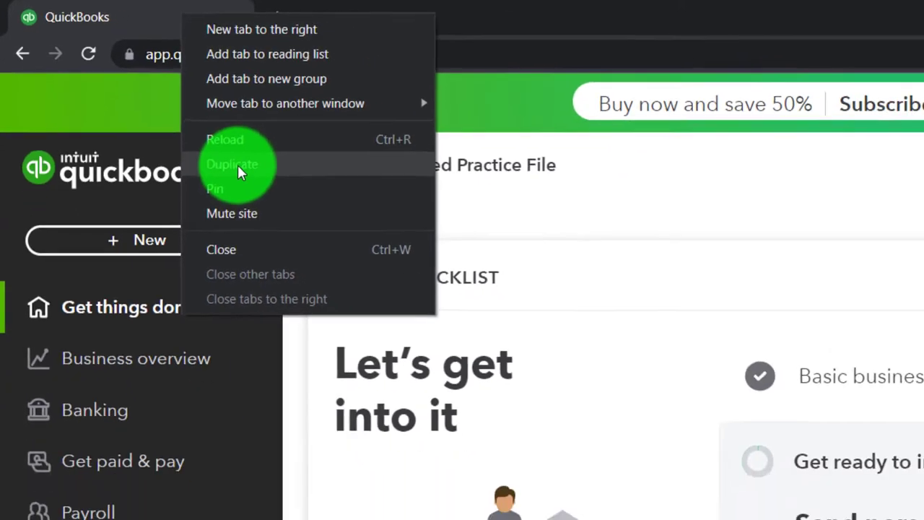
pyautogui.click(238, 165)
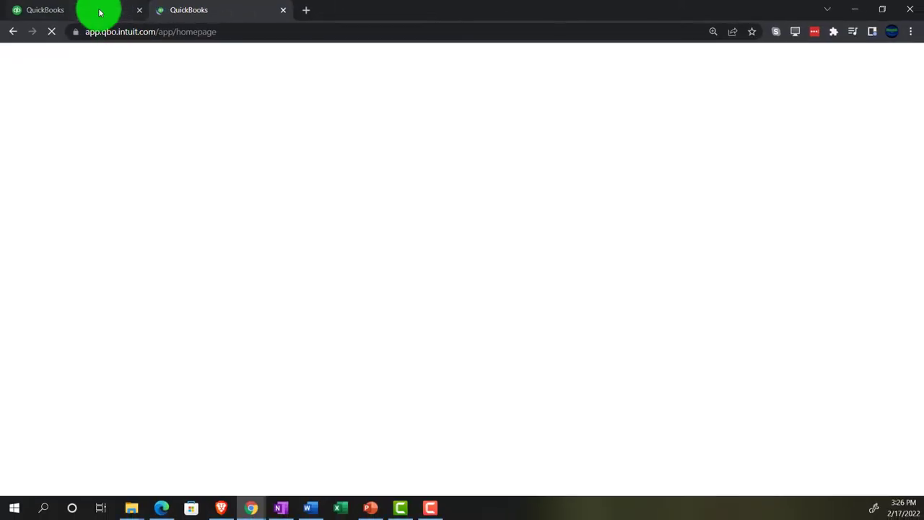
pyautogui.click(100, 12)
pyautogui.rightClick(100, 12)
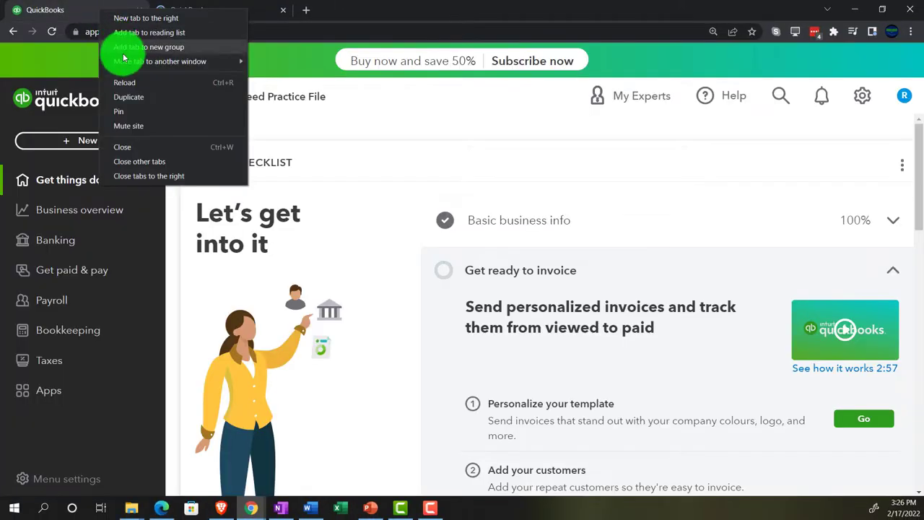
pyautogui.press('Escape')
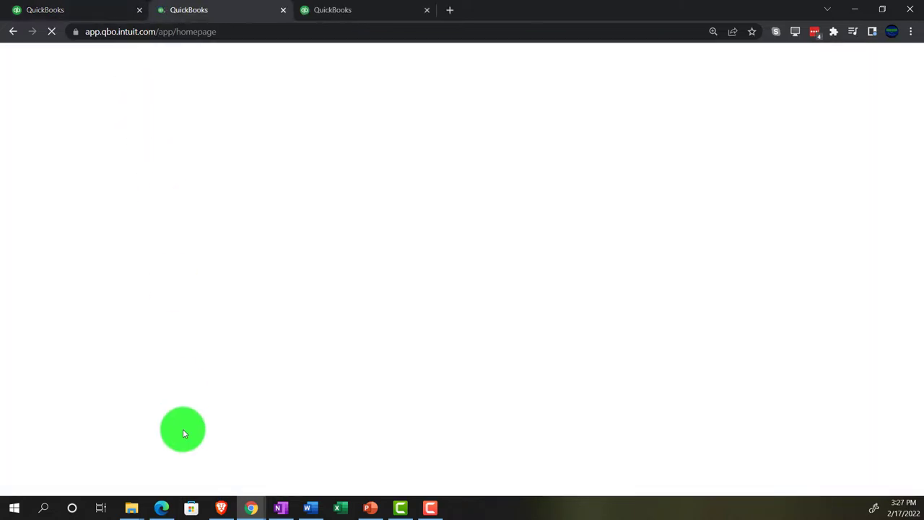
# Step: Switch to Edge to open the sample company's Reports page, and return to the practice file in Chrome
pyautogui.click(163, 509)
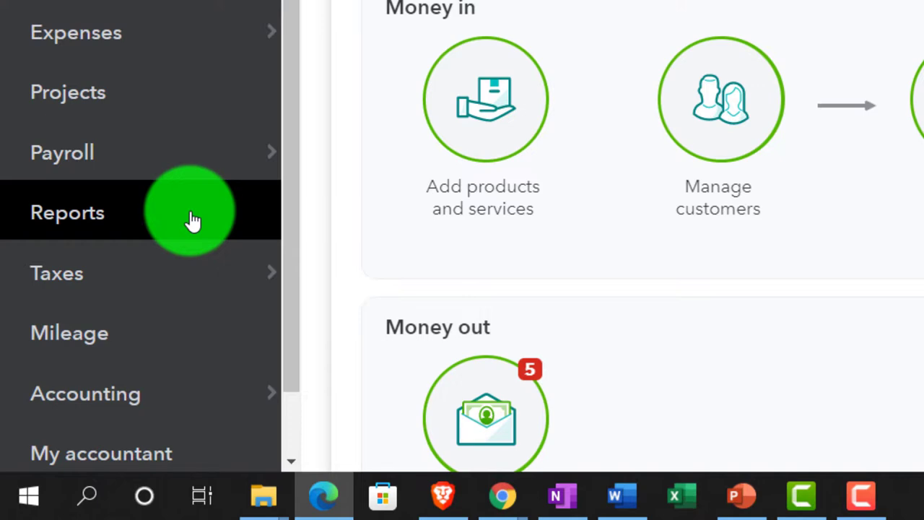
pyautogui.click(192, 220)
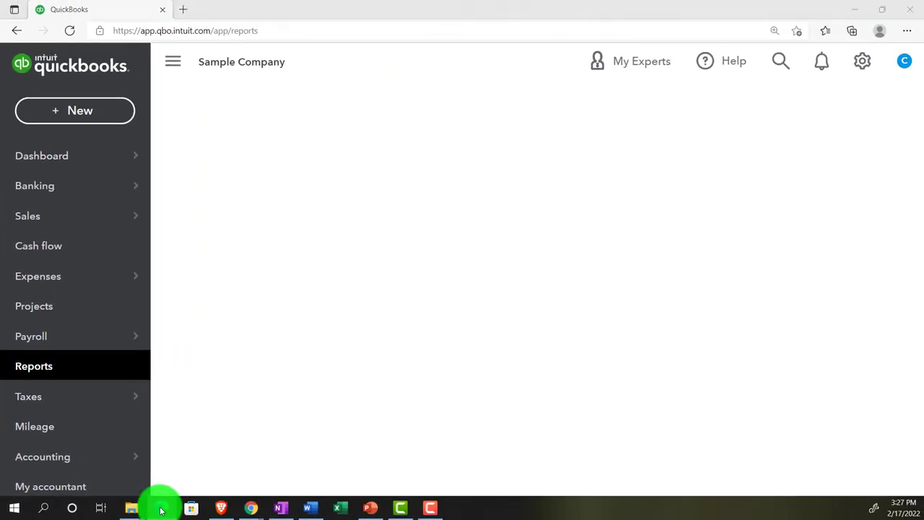
pyautogui.click(160, 509)
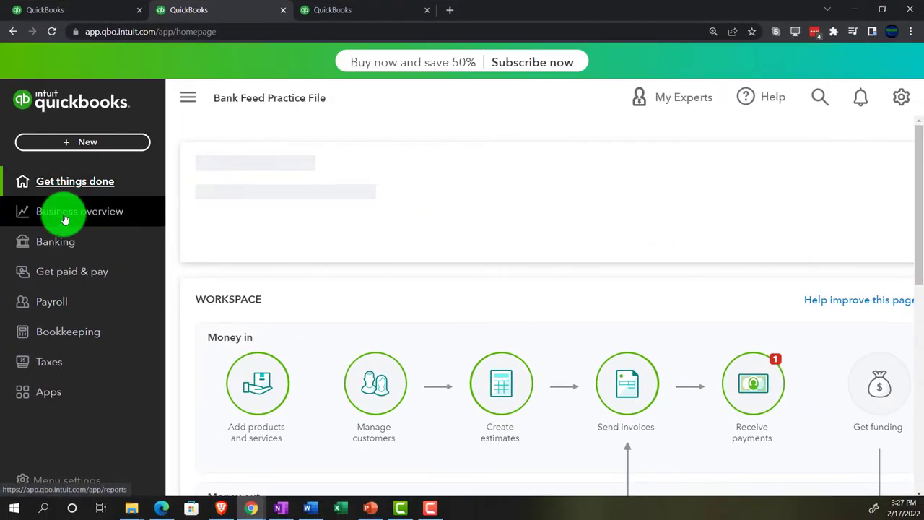
# Step: Open the favorite Balance Sheet report in the second browser tab with the navigation hidden
pyautogui.click(63, 219)
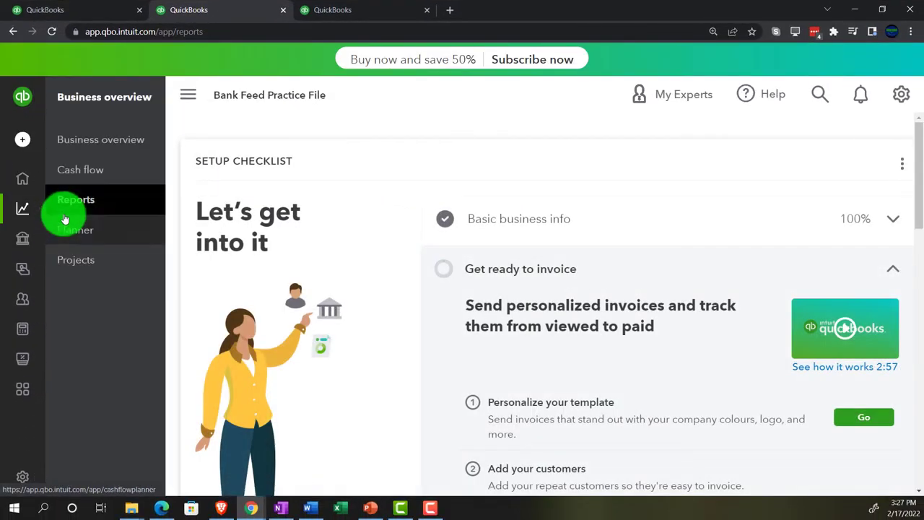
pyautogui.click(79, 207)
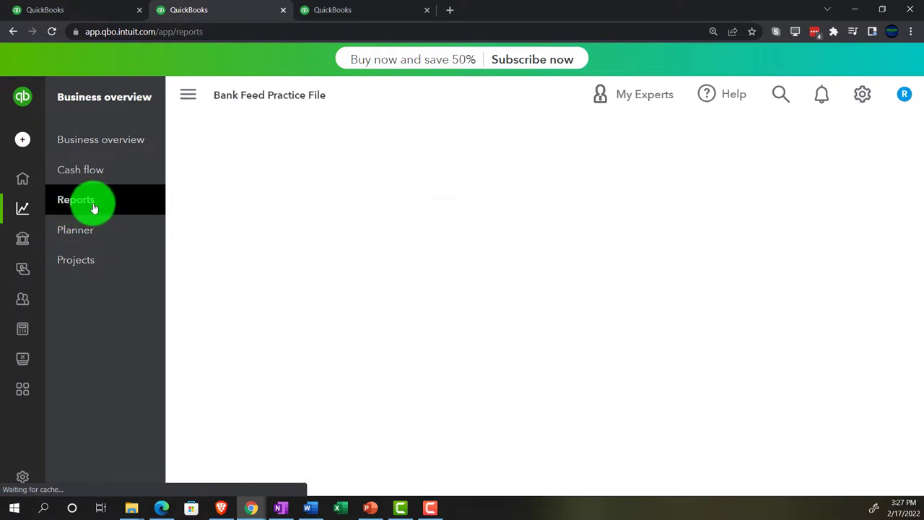
pyautogui.click(188, 99)
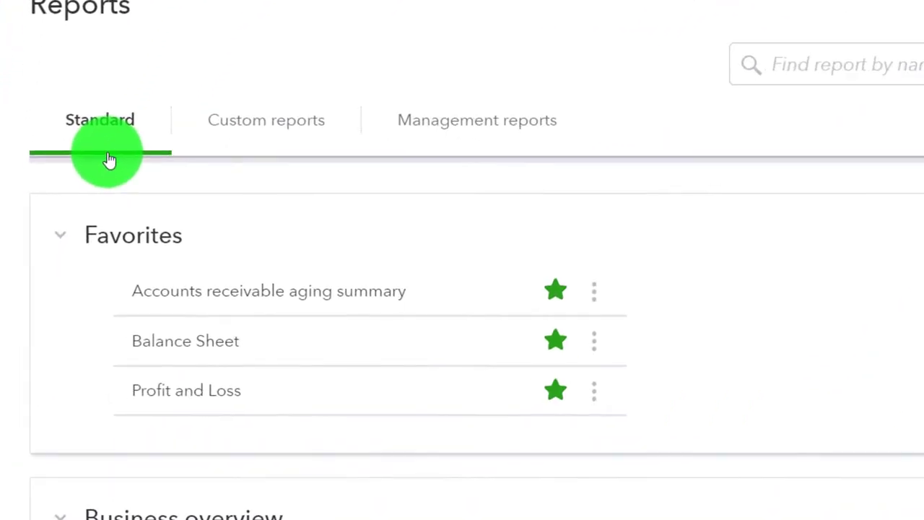
pyautogui.click(143, 341)
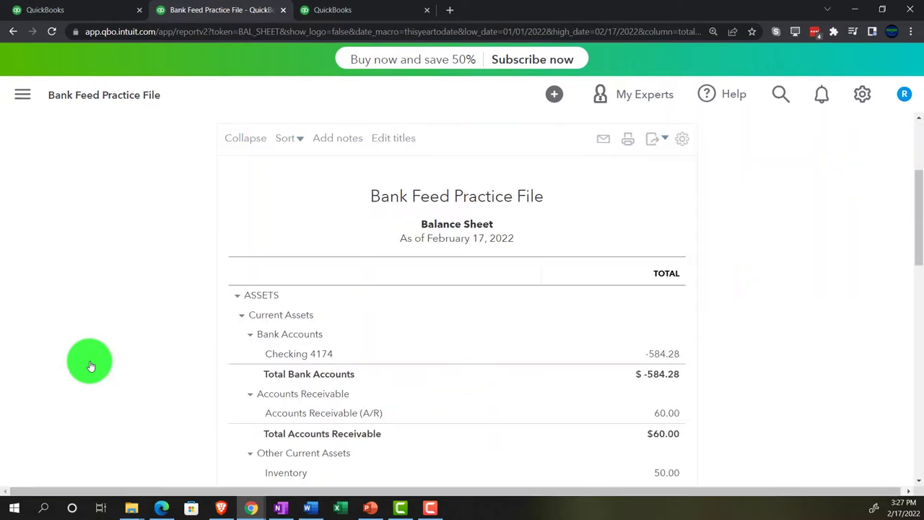
# Step: Run the Balance Sheet for the custom period 01/01/2021 to 12/31/2021
pyautogui.scroll(3, 97, 369)
pyautogui.click(304, 177)
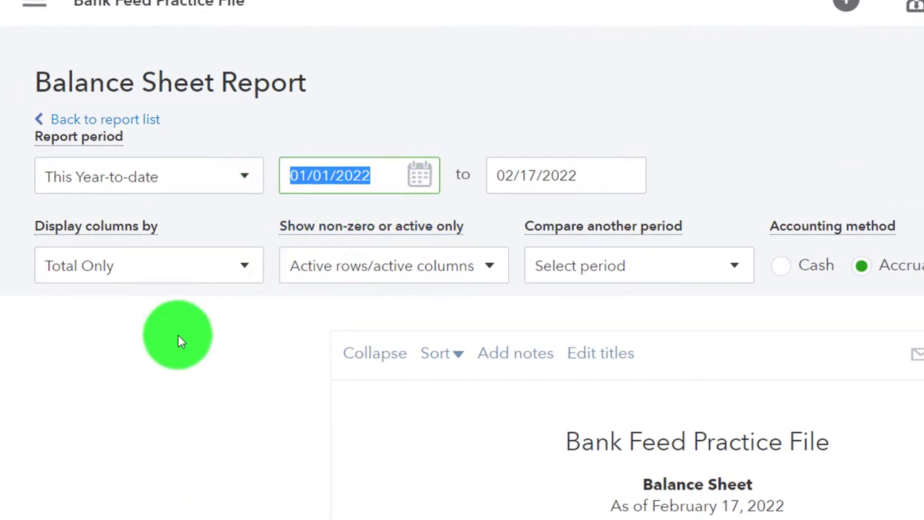
pyautogui.write('01/01/2021')
pyautogui.press('Tab')
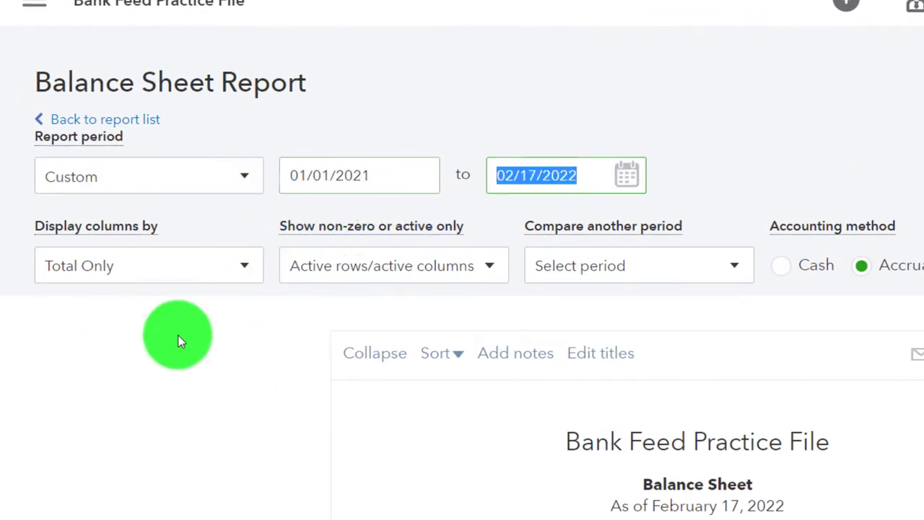
pyautogui.write('123121')
pyautogui.press('Tab')
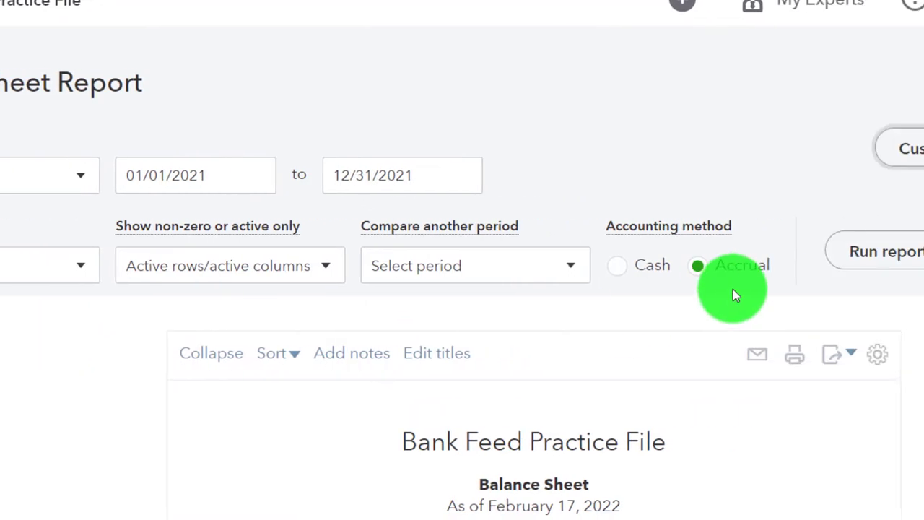
pyautogui.click(923, 250)
# Step: Open the favorite Profit and Loss report in the third browser tab with the navigation hidden
pyautogui.click(361, 14)
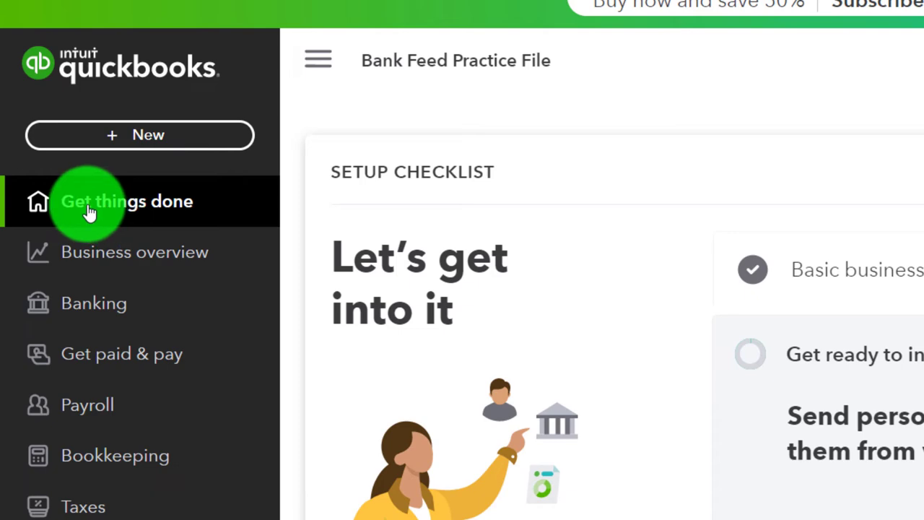
pyautogui.click(68, 239)
pyautogui.click(108, 254)
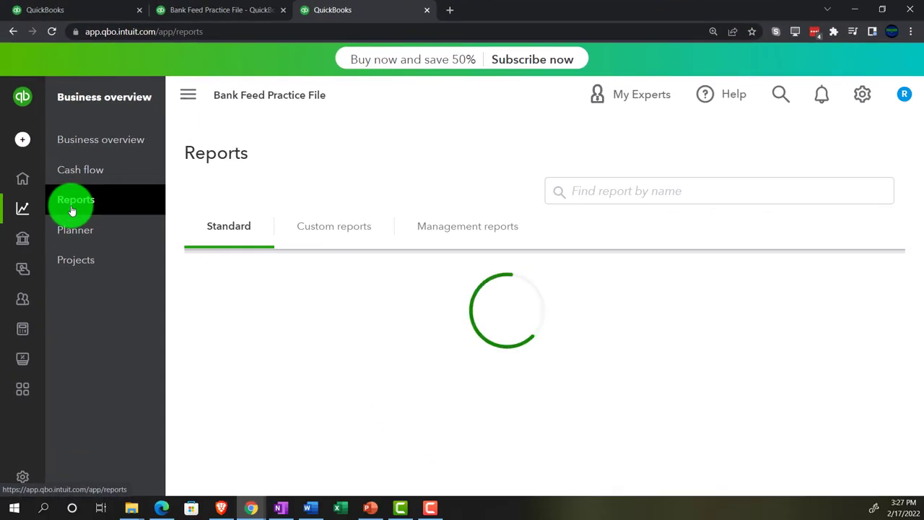
pyautogui.click(191, 94)
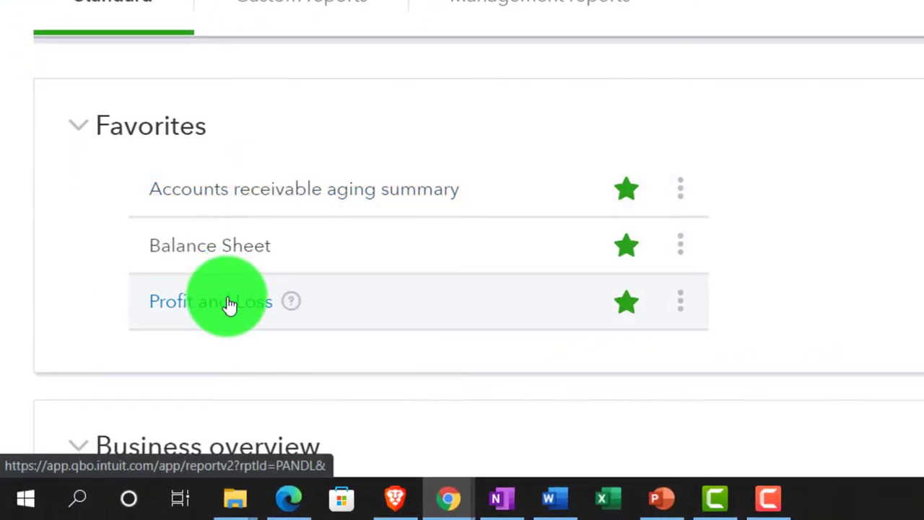
pyautogui.click(230, 304)
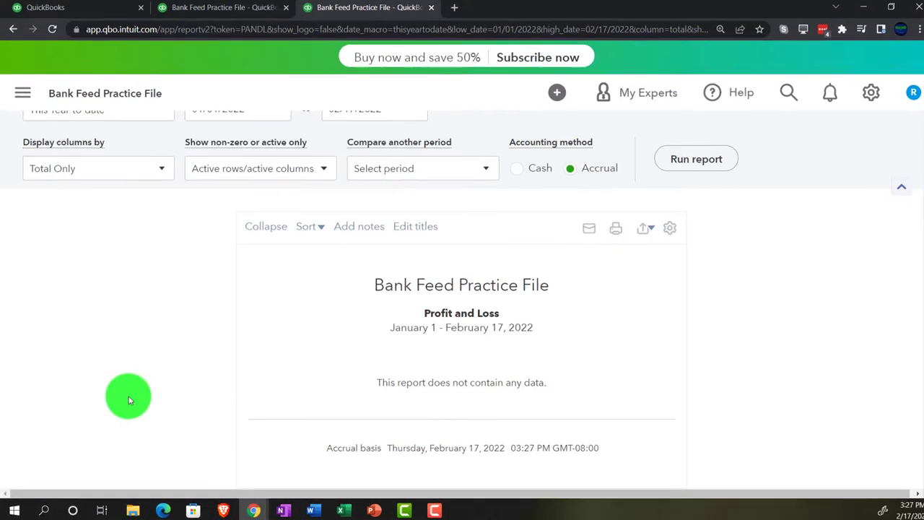
# Step: Run the Profit and Loss report for the custom period 01/01/2021 to 12/31/2021
pyautogui.scroll(2, 129, 401)
pyautogui.click(253, 212)
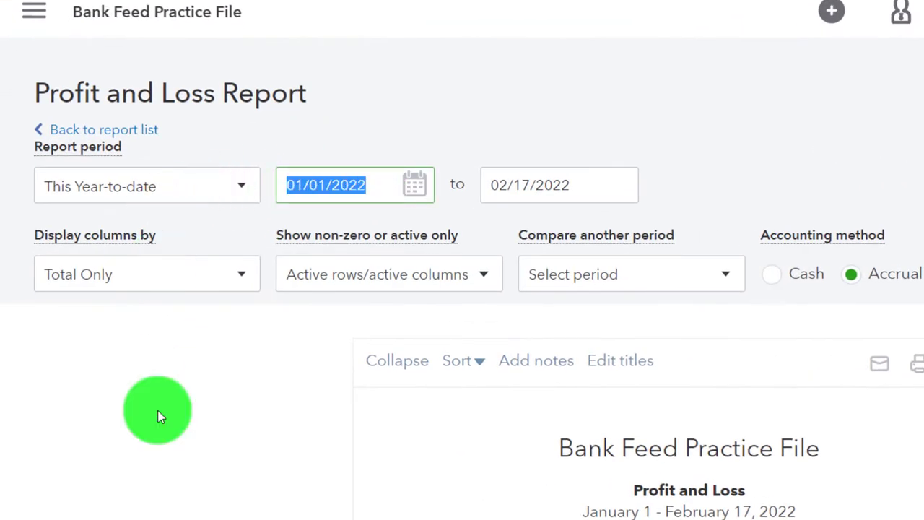
pyautogui.write('010121')
pyautogui.press('Tab')
pyautogui.write('123121')
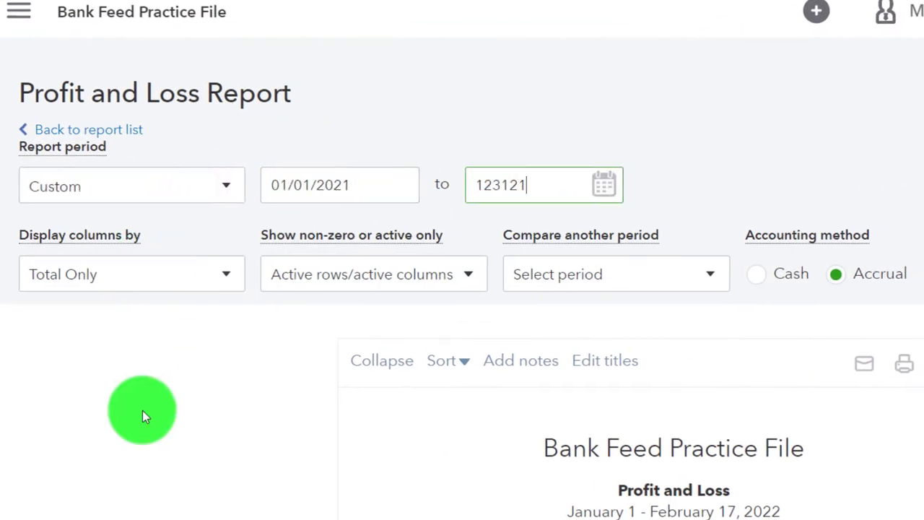
pyautogui.press('Tab')
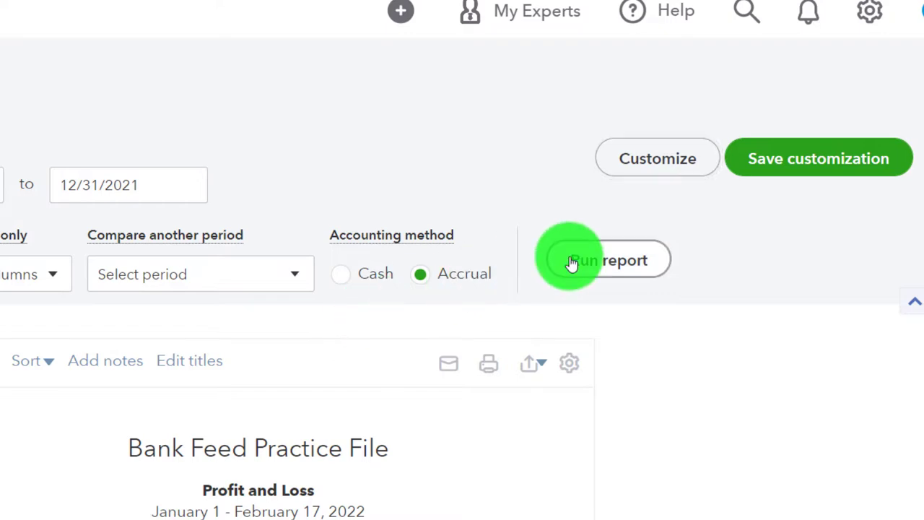
pyautogui.click(570, 260)
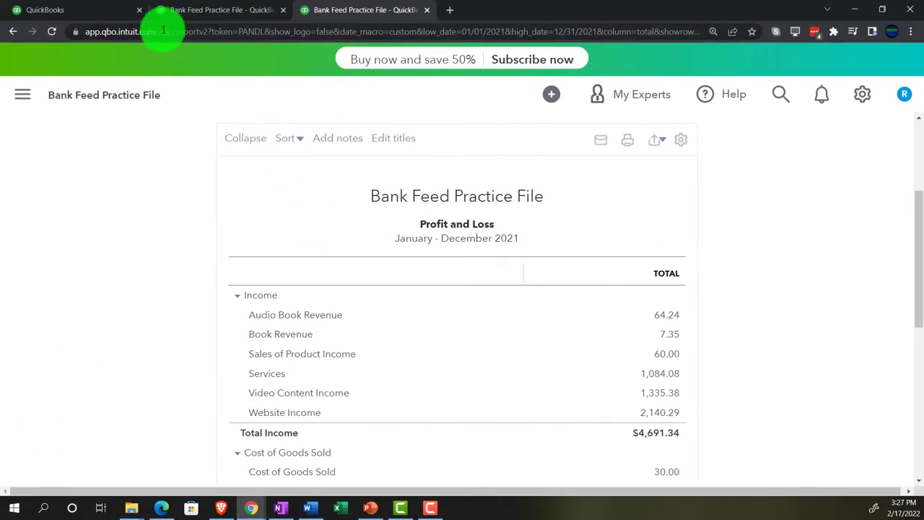
# Step: Open the practice file's bank transactions under Bookkeeping in the first browser tab
pyautogui.click(91, 8)
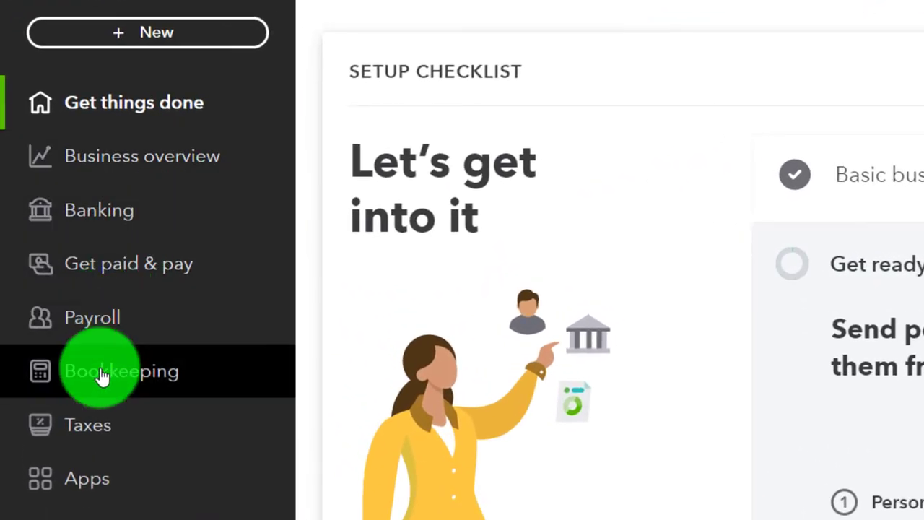
pyautogui.click(101, 375)
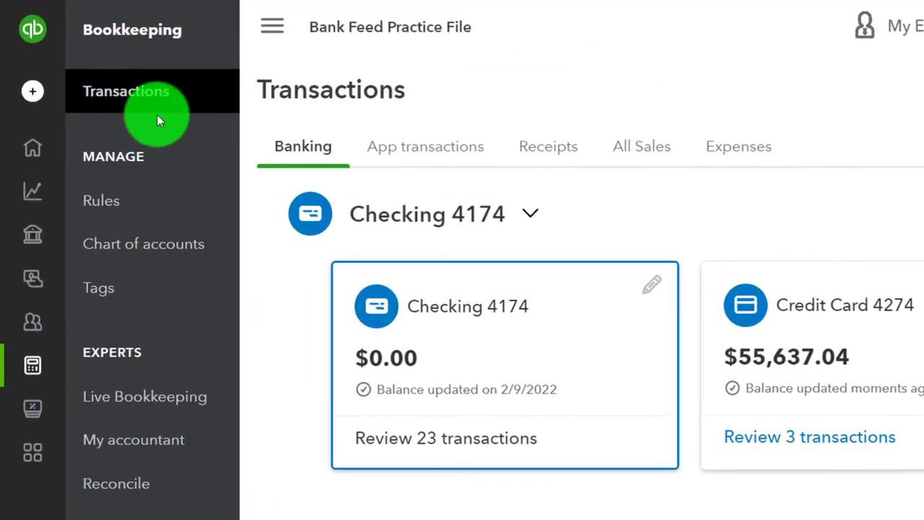
pyautogui.click(275, 169)
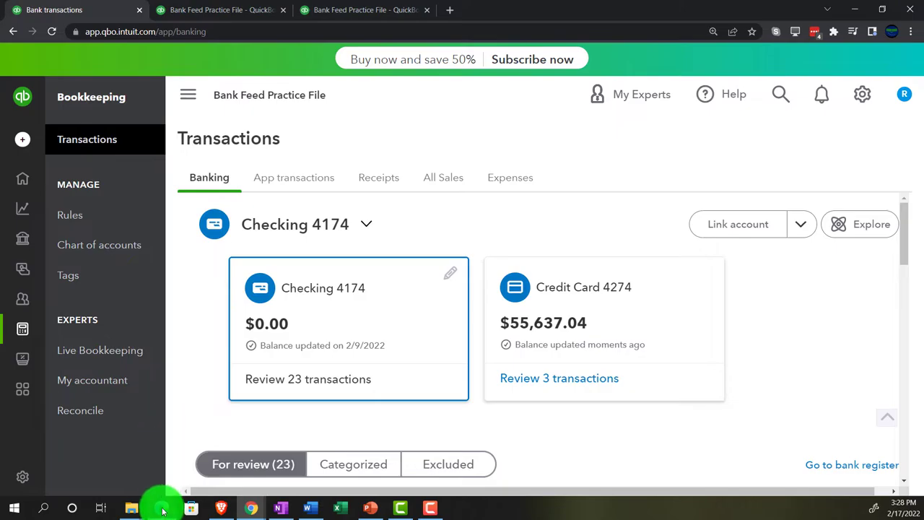
# Step: Switch to Edge to view the sample company's Banking page for comparison, and return to the practice file in Chrome
pyautogui.click(163, 508)
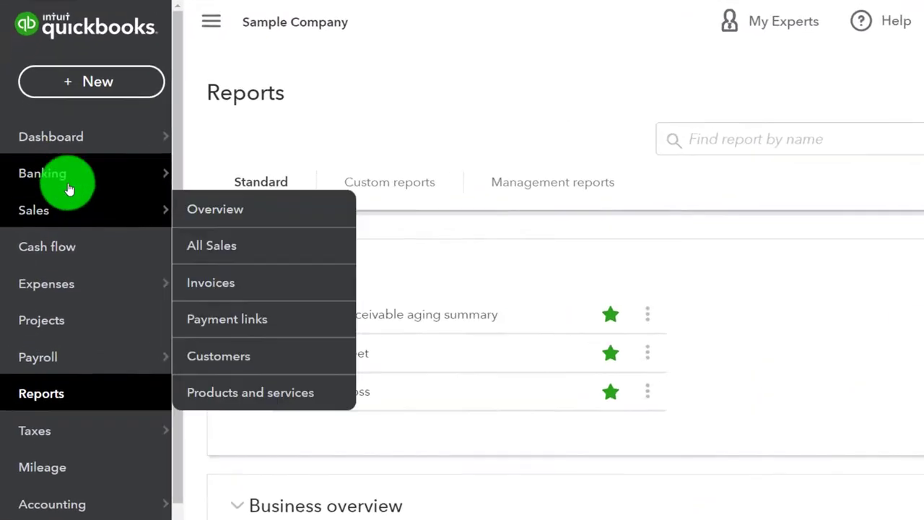
pyautogui.click(65, 183)
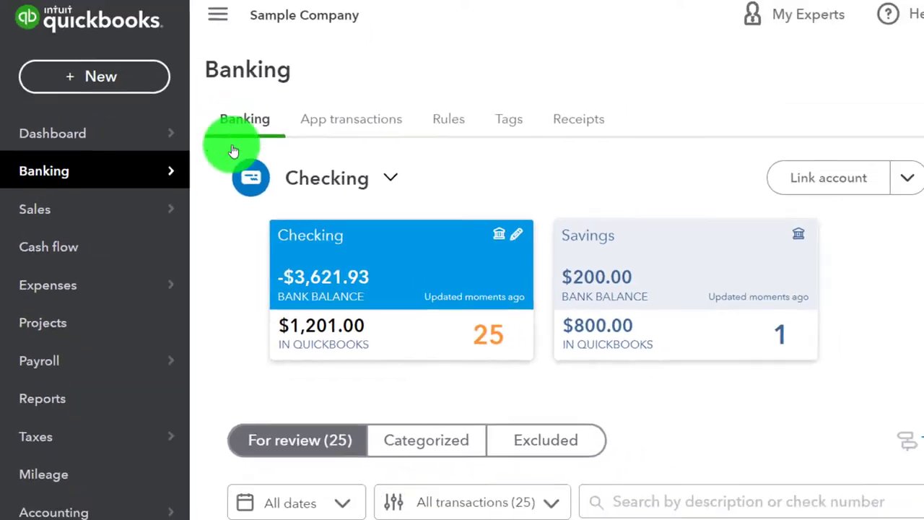
pyautogui.click(162, 508)
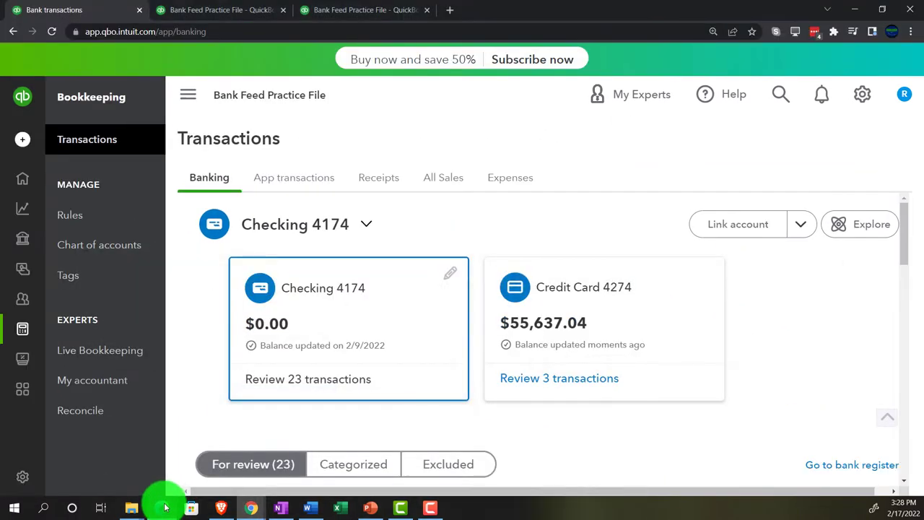
# Step: Hide the navigation and examine the checking account's bank feed transactions awaiting review
pyautogui.click(186, 96)
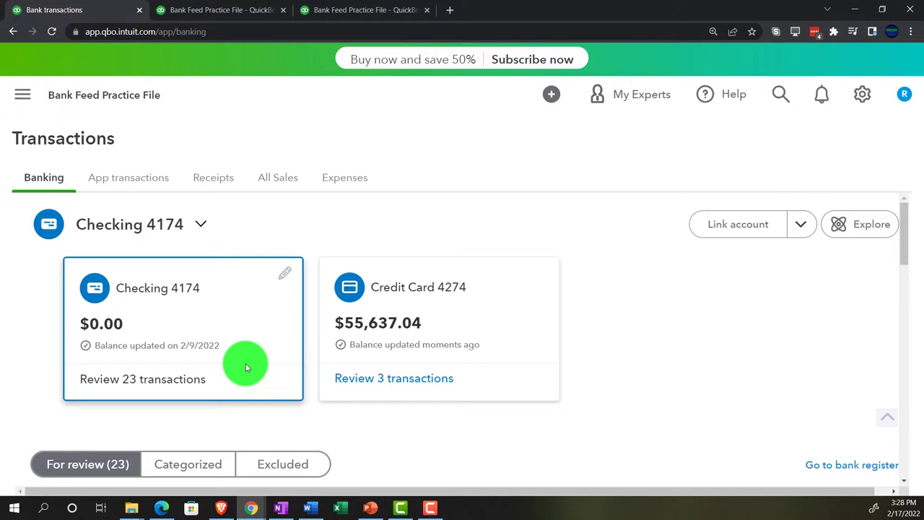
pyautogui.scroll(-1, 245, 367)
pyautogui.scroll(-4, 245, 367)
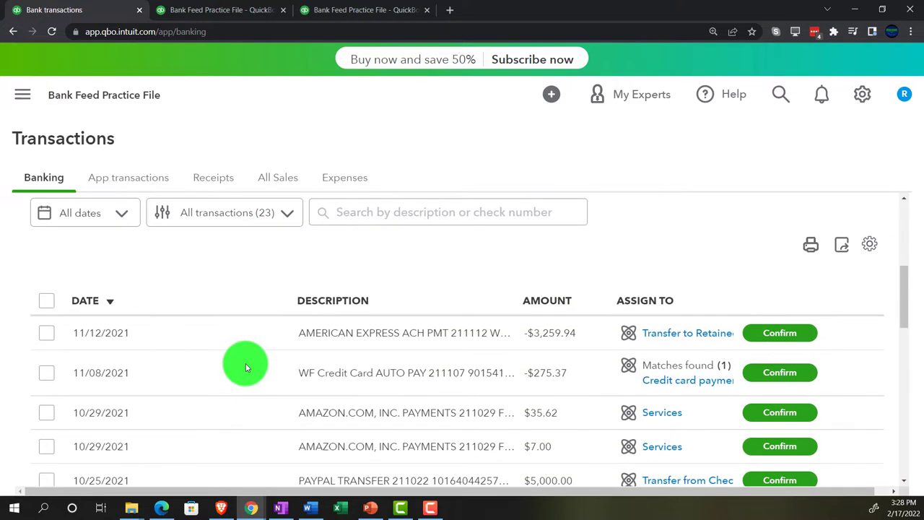
pyautogui.scroll(-1, 245, 367)
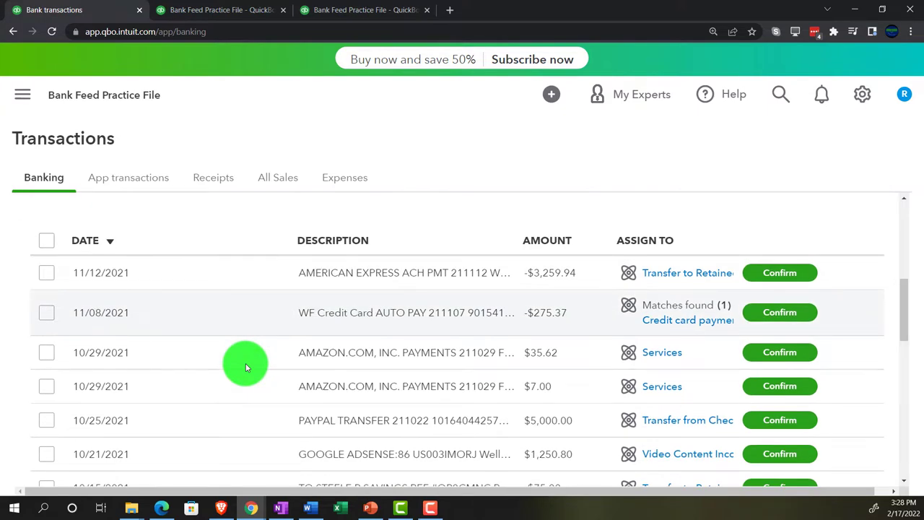
# Step: Look through the older checking account transactions awaiting review and sort the list by description
pyautogui.scroll(-3, 245, 367)
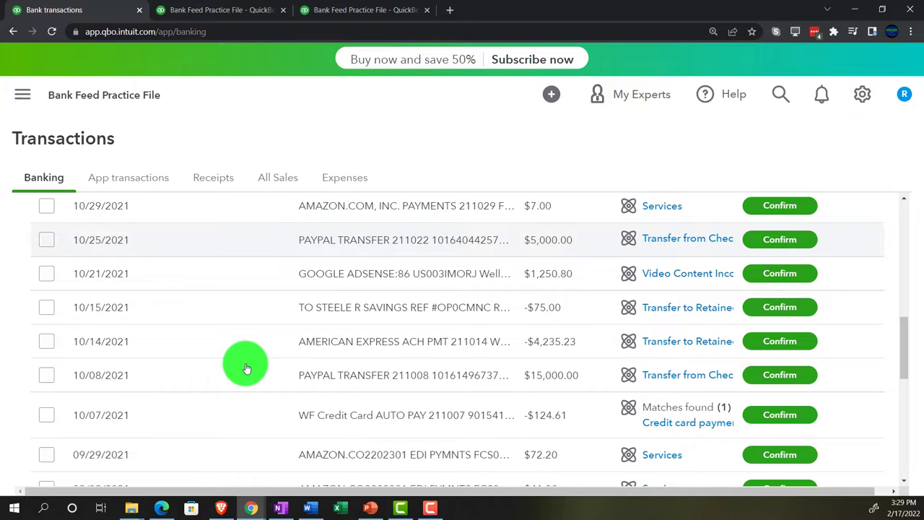
pyautogui.scroll(-3, 245, 368)
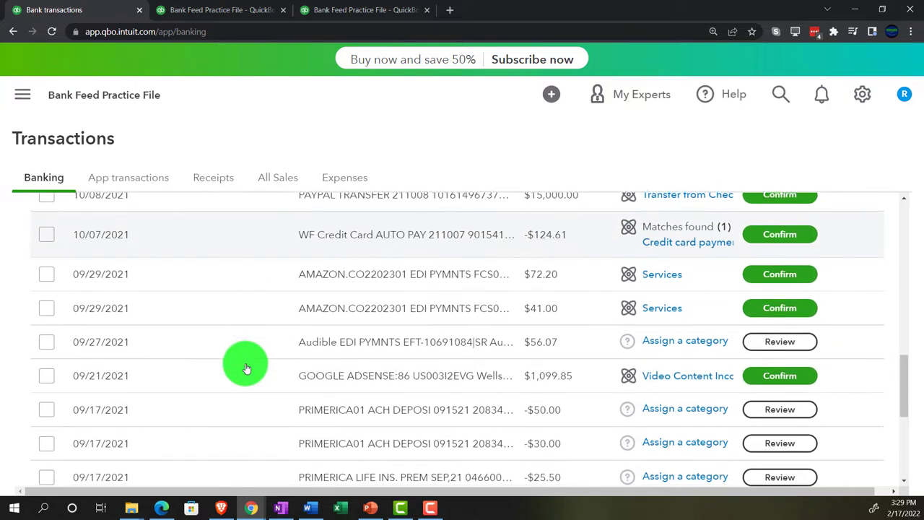
pyautogui.scroll(-1, 246, 368)
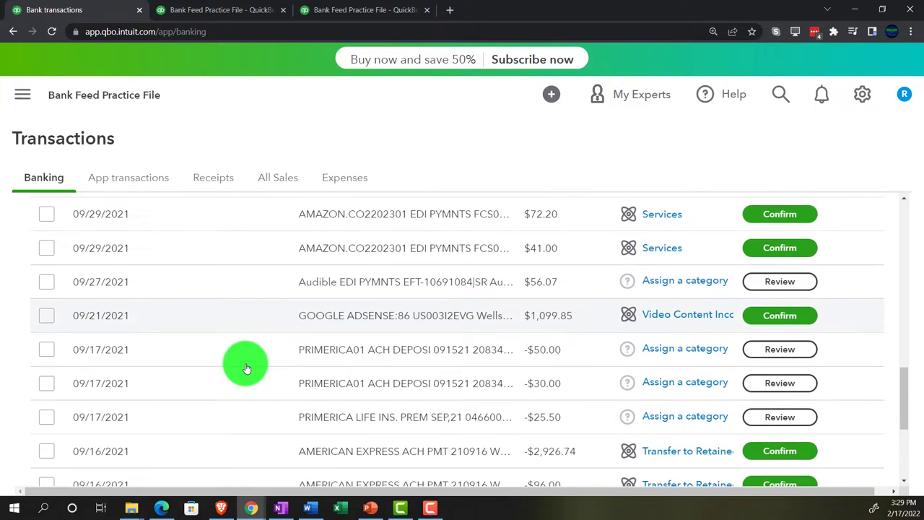
pyautogui.scroll(-5, 246, 368)
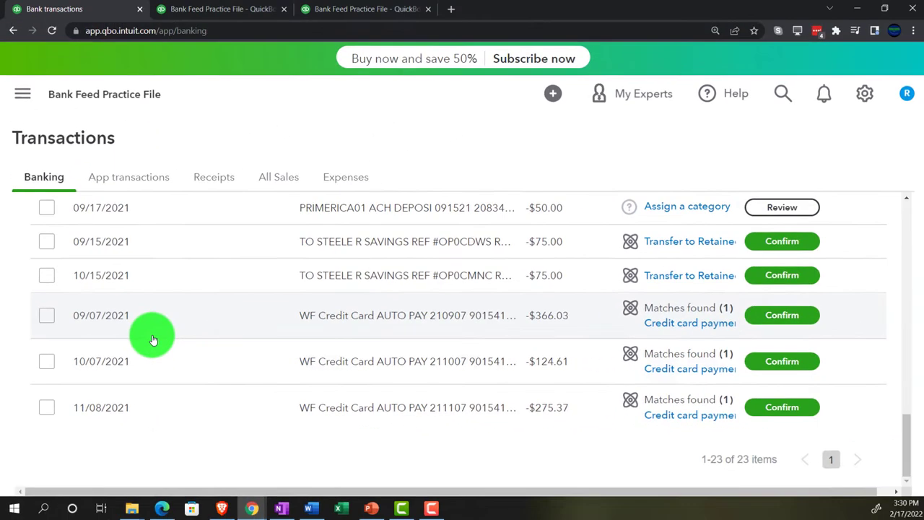
# Step: Switch to the credit card account's bank feed and examine its automatic payments awaiting review
pyautogui.scroll(10, 202, 336)
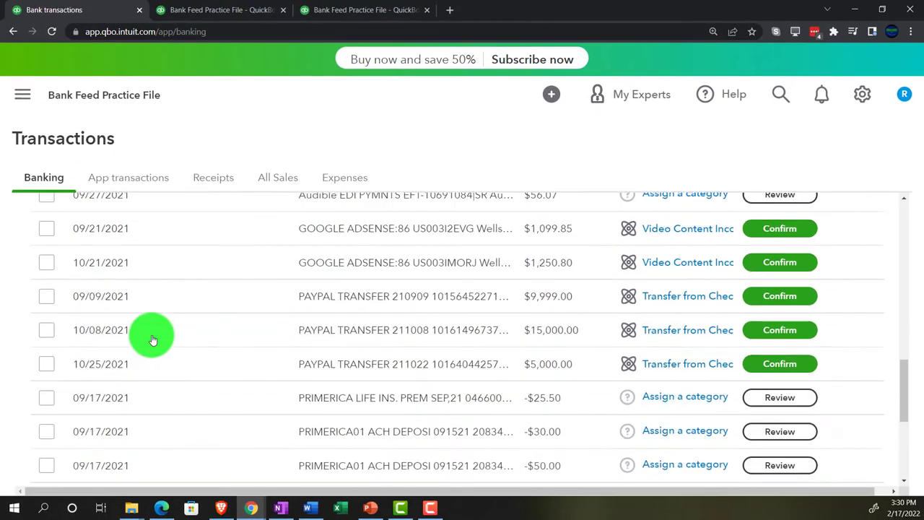
pyautogui.scroll(5, 153, 340)
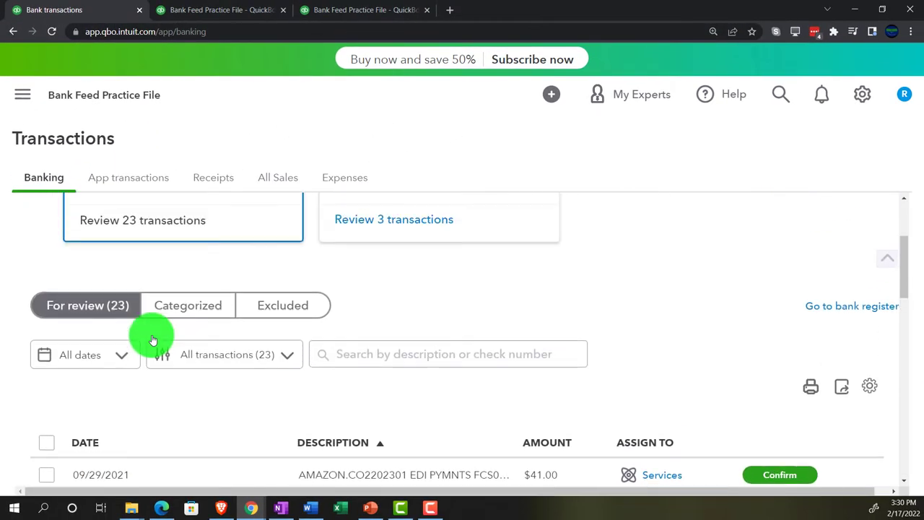
pyautogui.scroll(3, 153, 340)
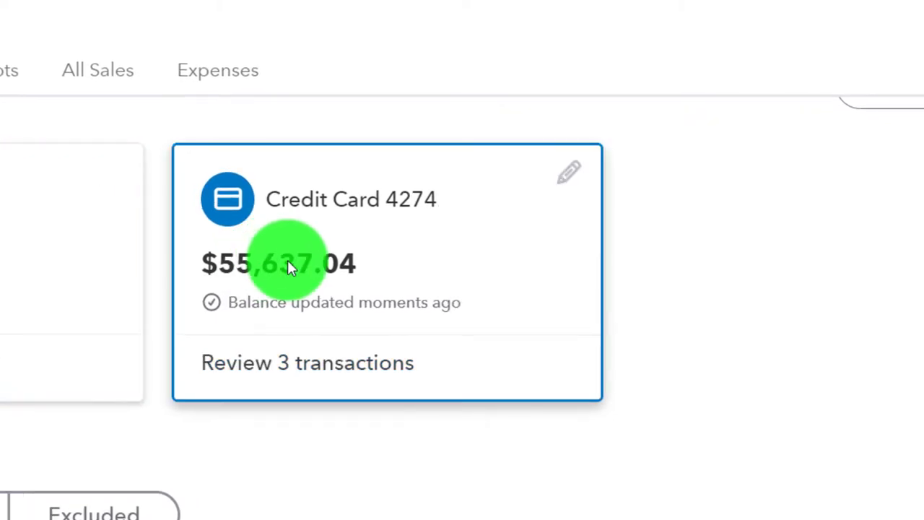
pyautogui.click(287, 265)
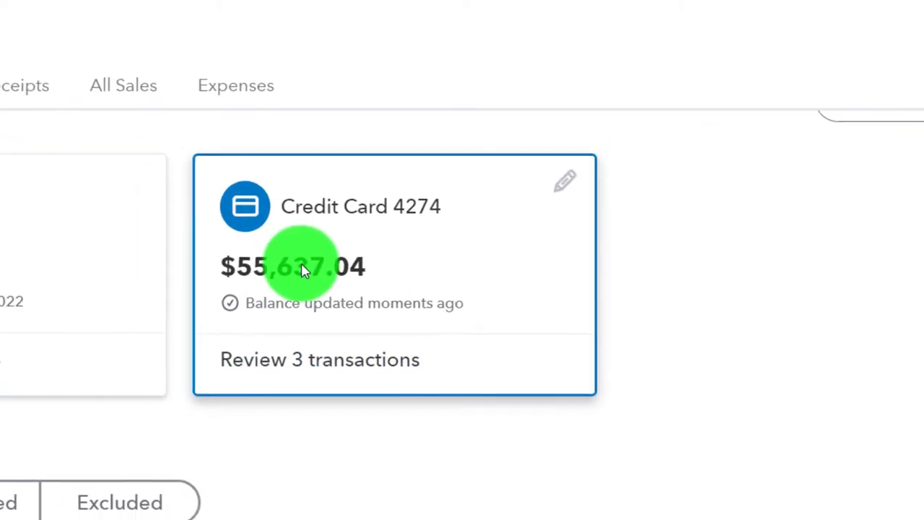
pyautogui.scroll(-3, 373, 281)
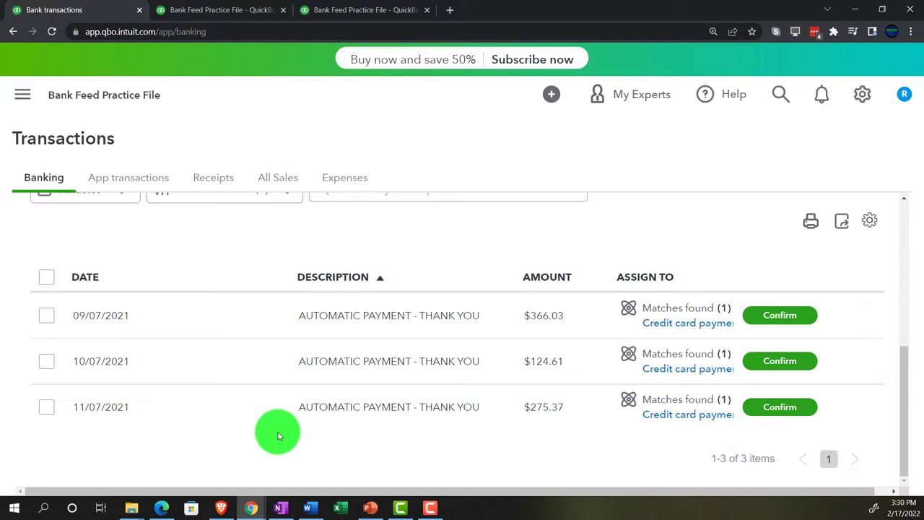
# Step: Return to the checking account's feed and expand the 09/07/2021 WF Credit Card AUTO PAY transaction
pyautogui.scroll(5, 277, 431)
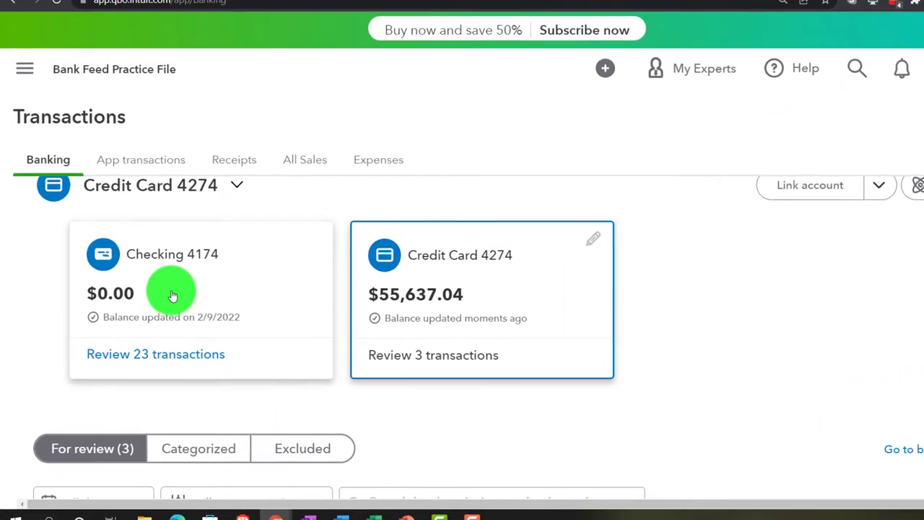
pyautogui.click(174, 296)
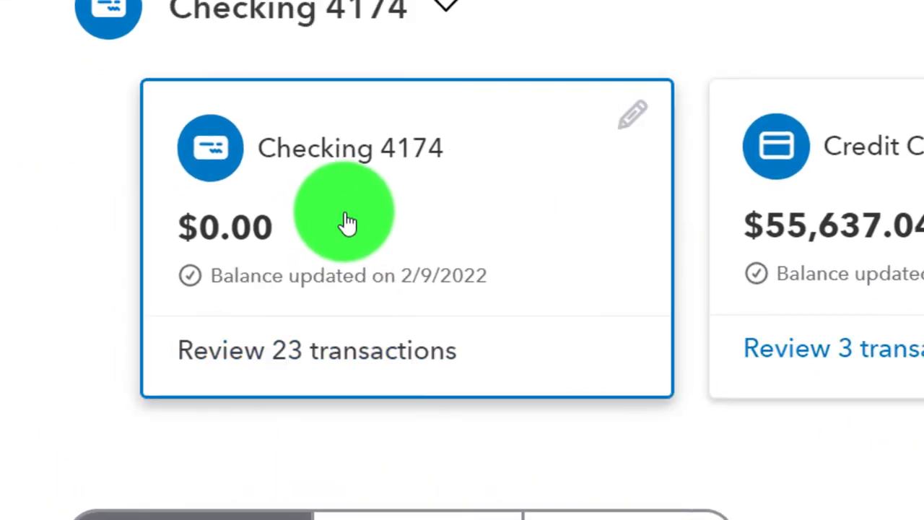
pyautogui.scroll(-3, 226, 289)
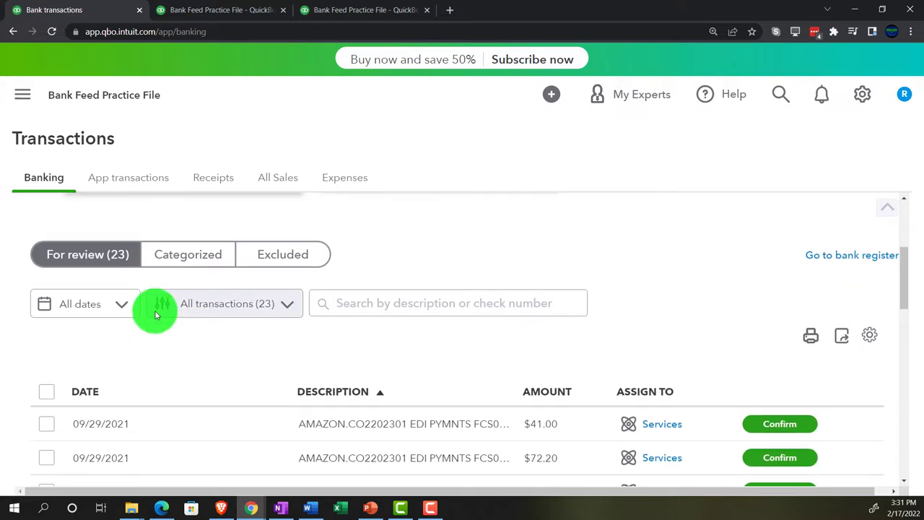
pyautogui.scroll(-10, 155, 311)
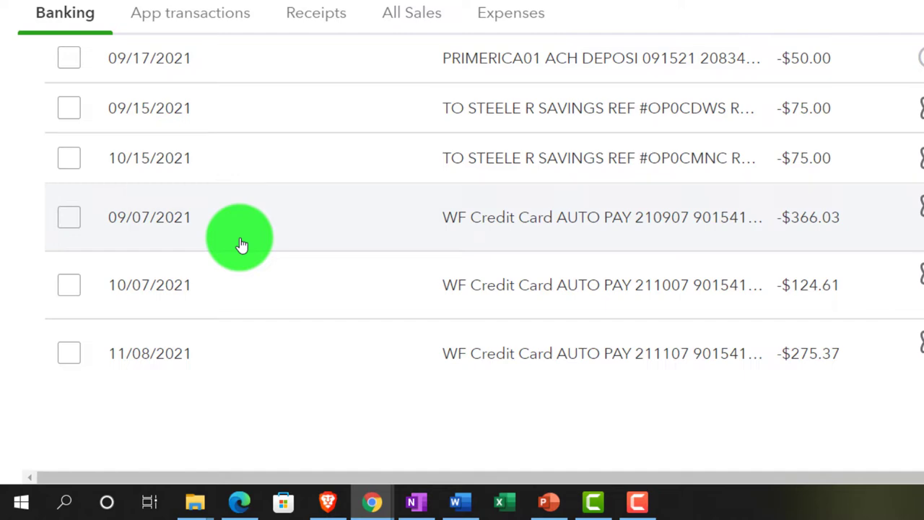
pyautogui.click(242, 245)
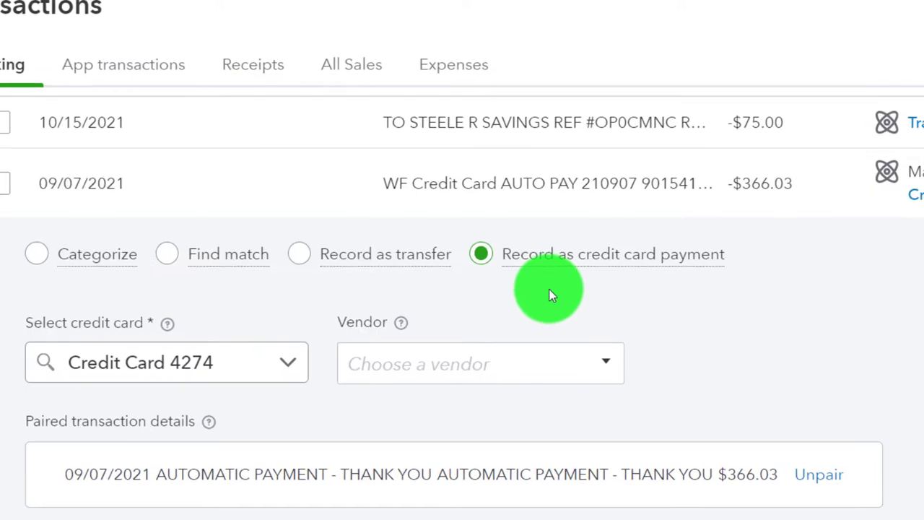
pyautogui.scroll(-1, 549, 294)
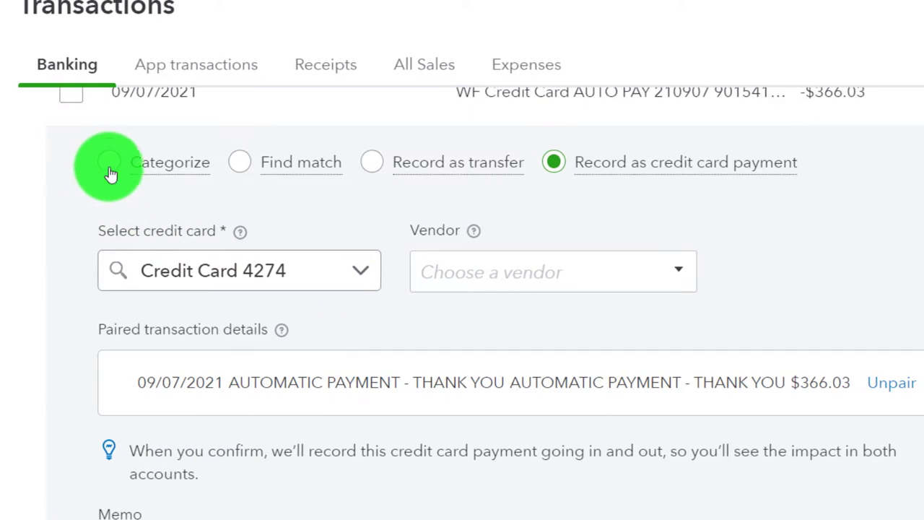
# Step: Compare the Categorize and Record as transfer options for the 09/07/2021 payment, and return to Record as credit card payment
pyautogui.click(110, 173)
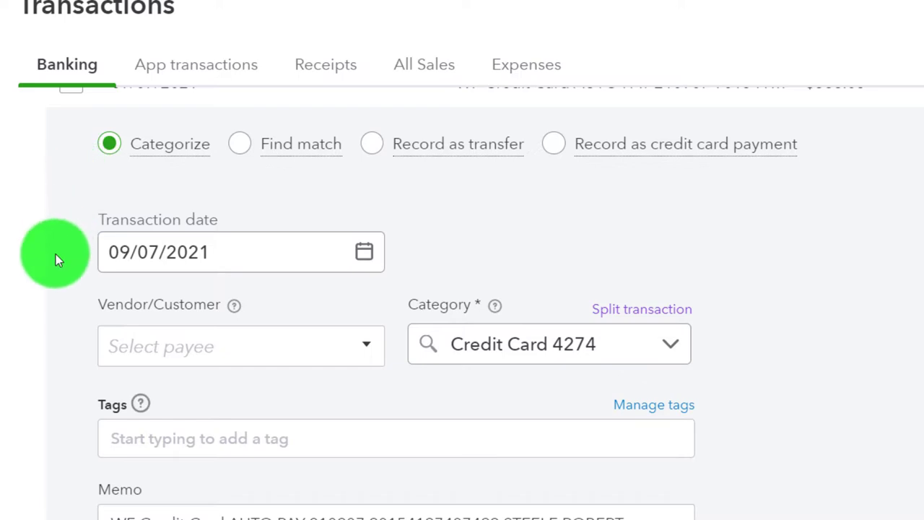
pyautogui.scroll(-1, 56, 254)
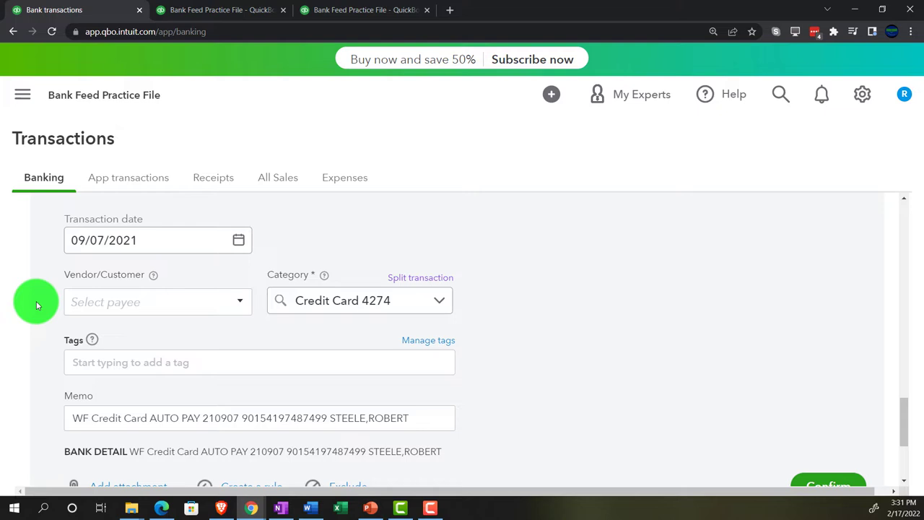
pyautogui.scroll(1, 36, 301)
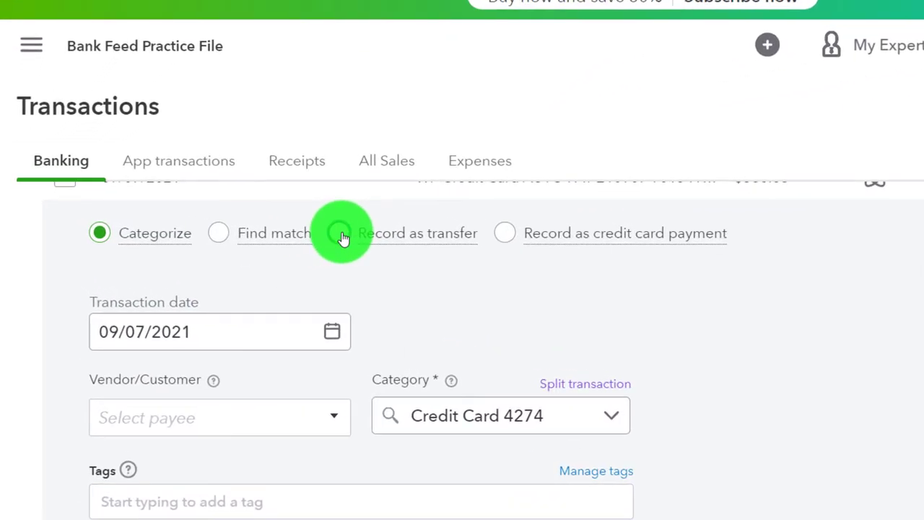
pyautogui.click(341, 234)
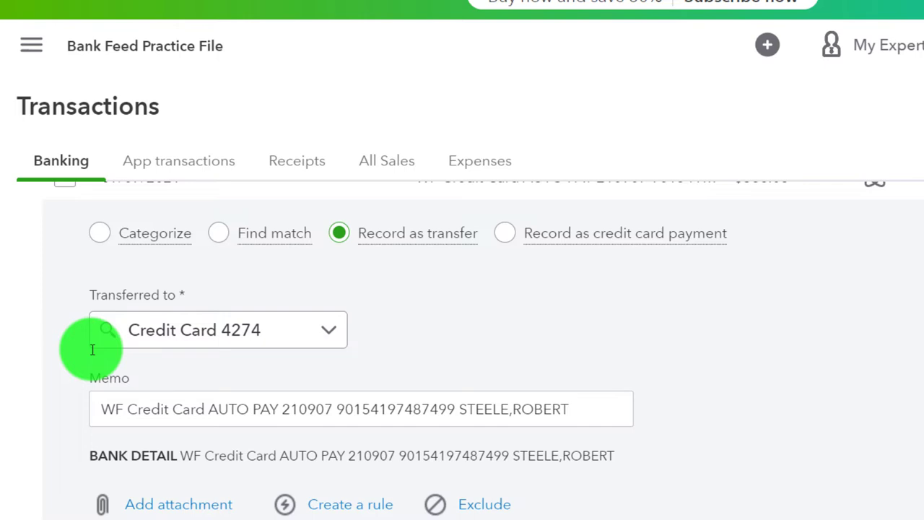
pyautogui.click(497, 237)
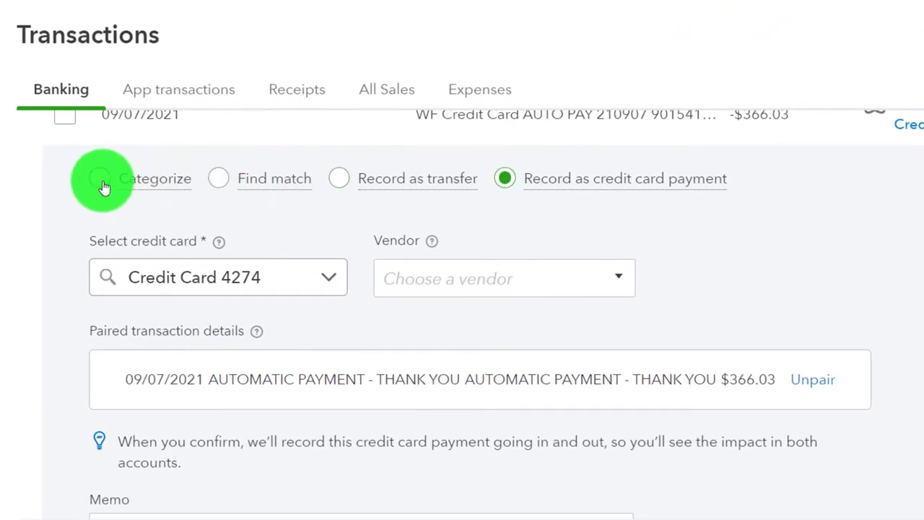
# Step: Set the 09/07/2021 payment to Categorize with the credit card account as its category, and confirm it
pyautogui.click(103, 185)
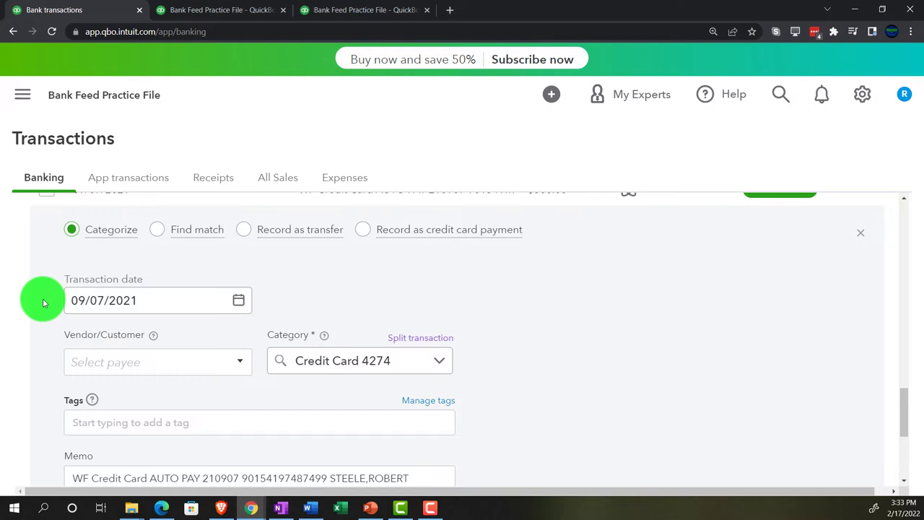
pyautogui.scroll(-1, 42, 299)
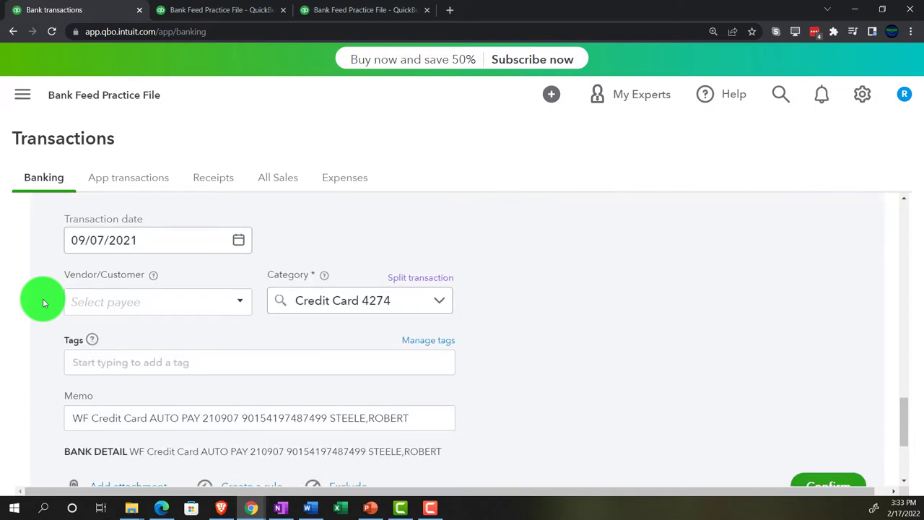
pyautogui.scroll(1, 43, 298)
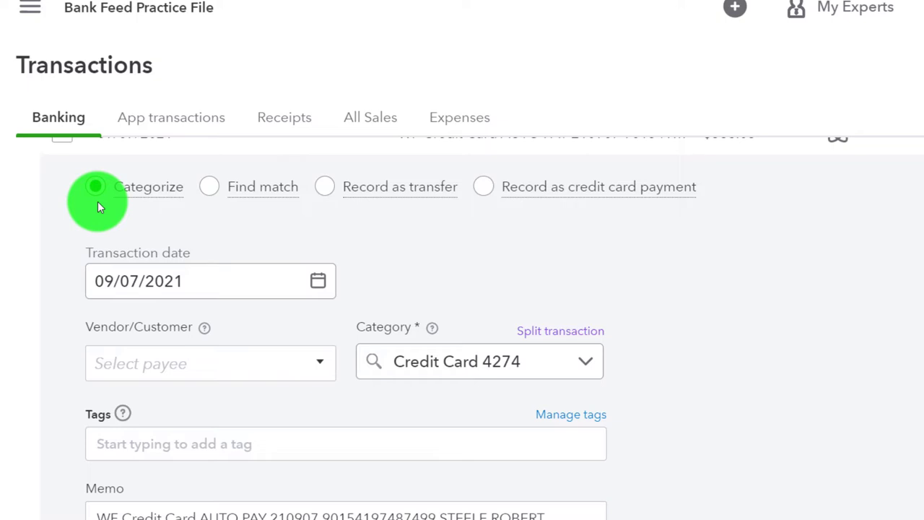
pyautogui.scroll(-2, 60, 239)
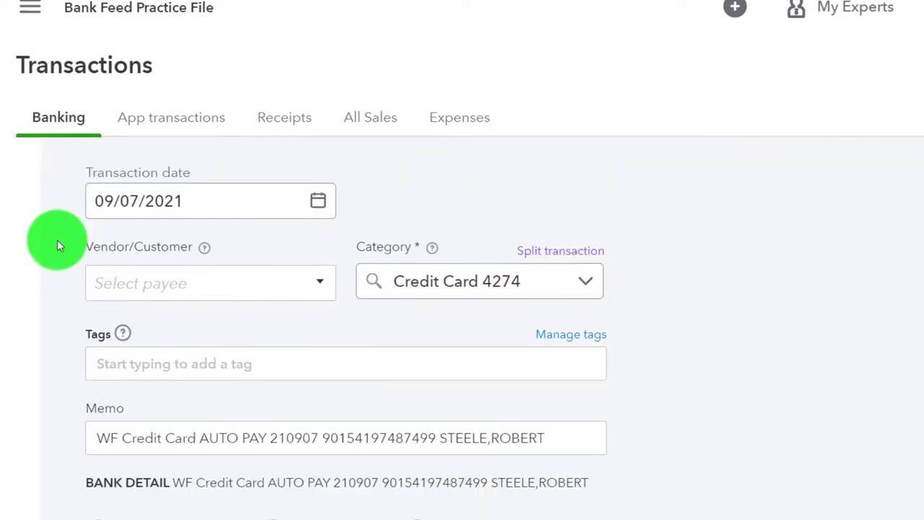
pyautogui.click(514, 287)
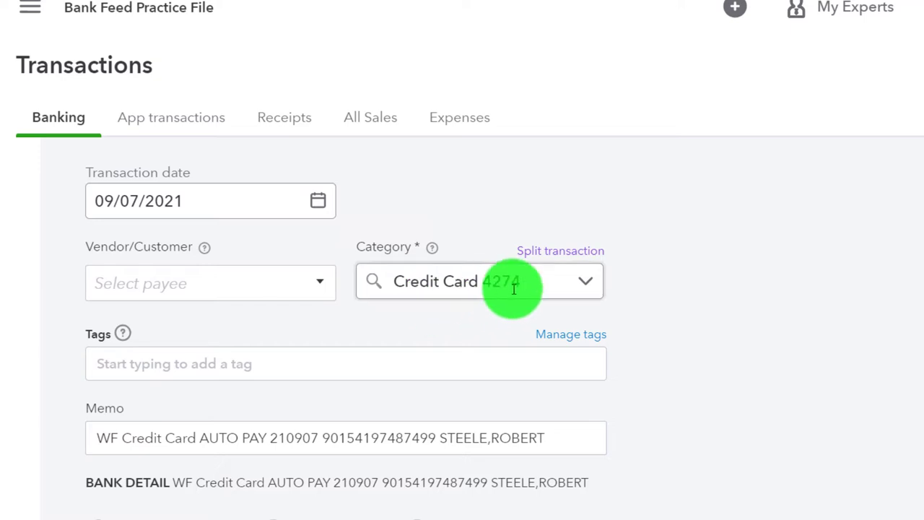
pyautogui.click(584, 286)
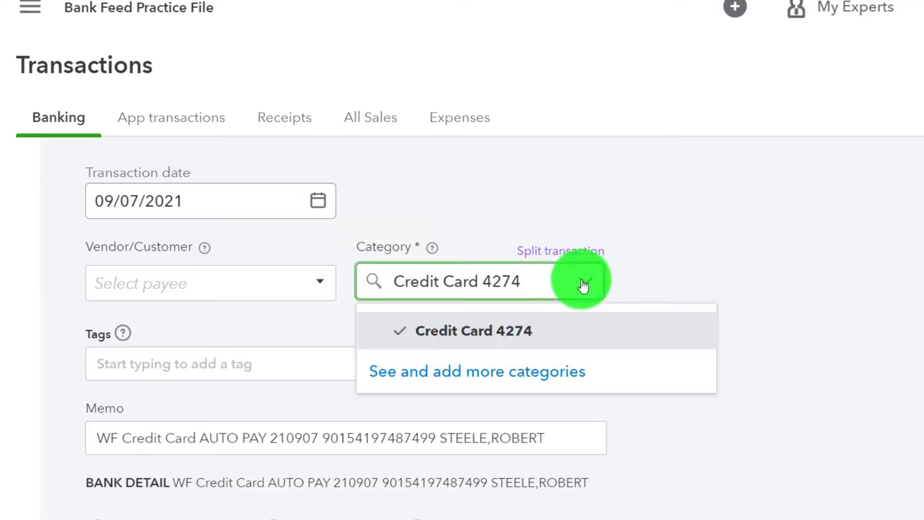
pyautogui.click(584, 285)
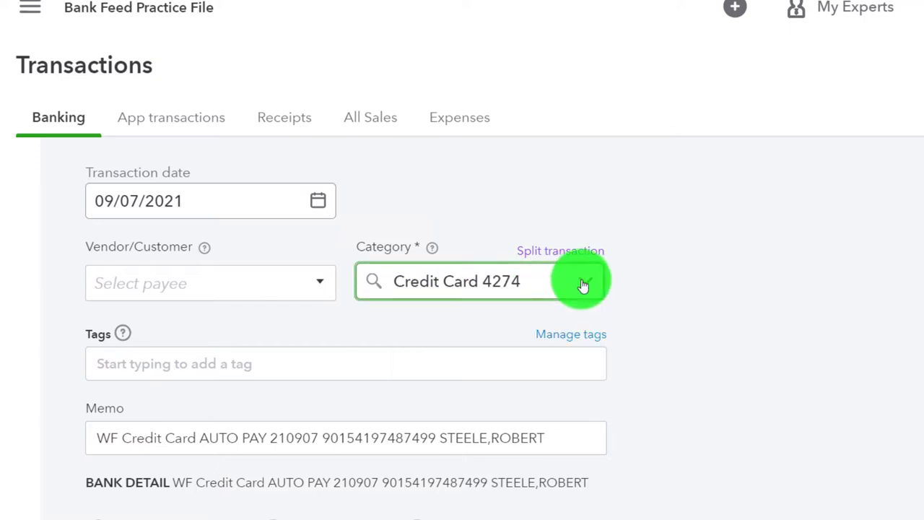
pyautogui.scroll(-2, 62, 347)
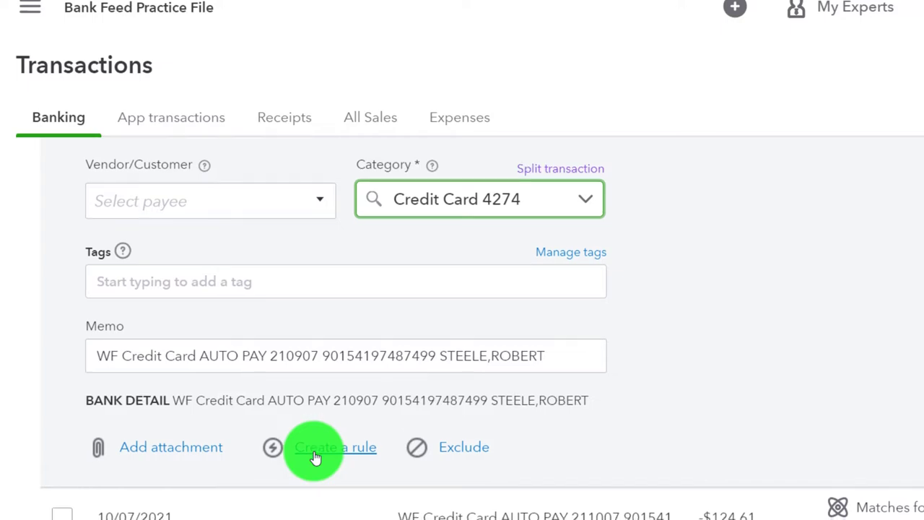
pyautogui.scroll(-1, 681, 443)
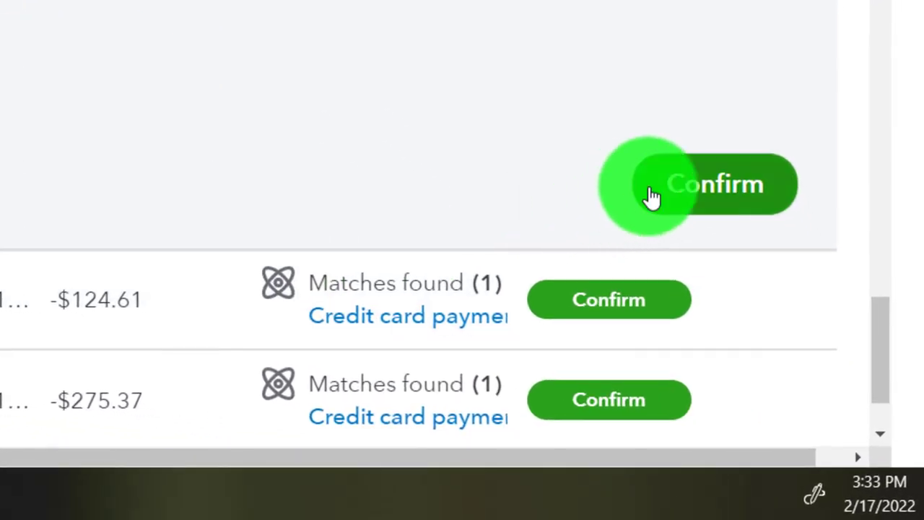
pyautogui.click(674, 189)
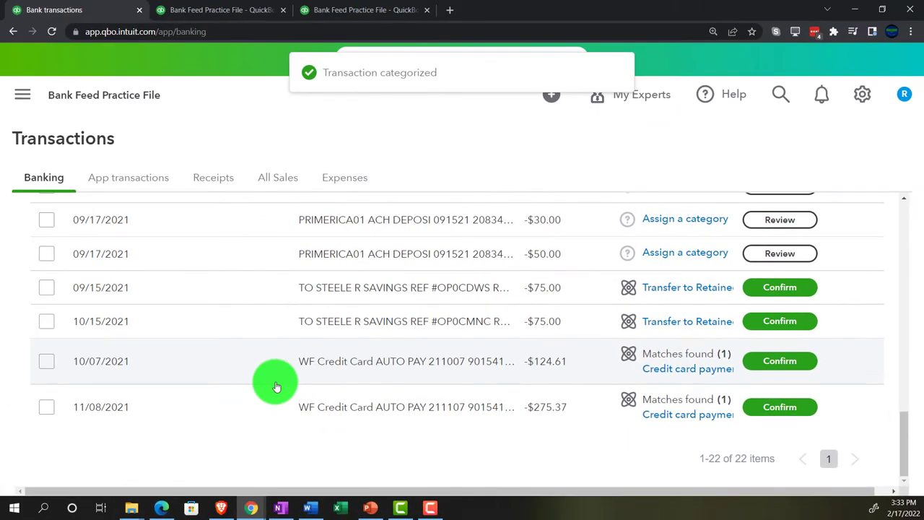
# Step: Switch to the credit card account's feed and expand the 09/07/2021 AUTOMATIC PAYMENT - THANK YOU transaction to examine its match
pyautogui.scroll(10, 275, 383)
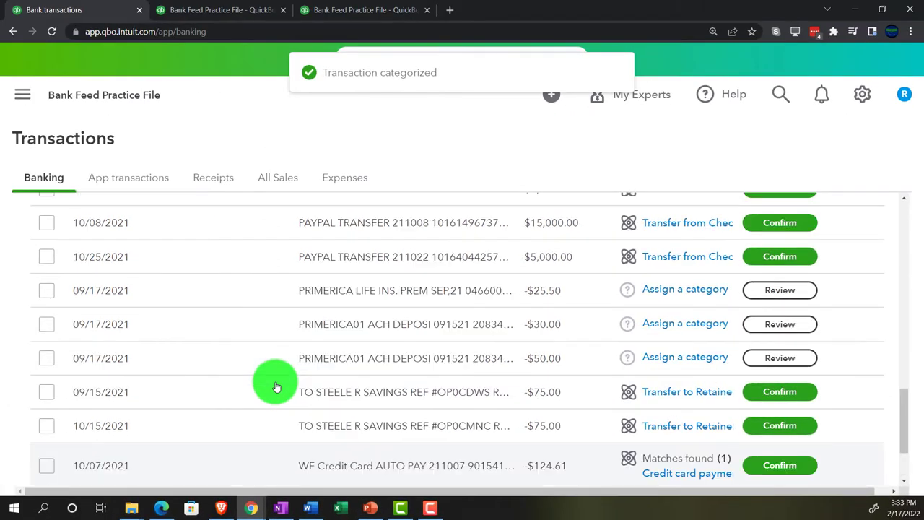
pyautogui.scroll(1, 275, 384)
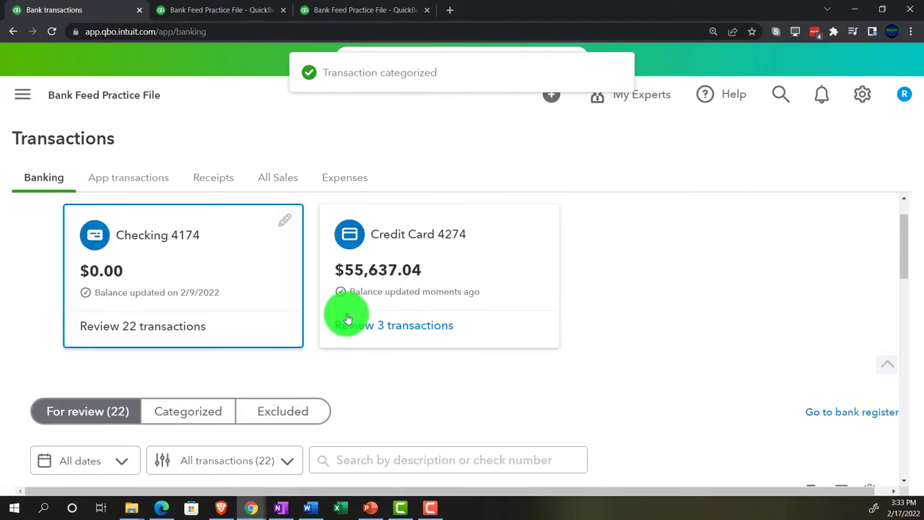
pyautogui.click(364, 281)
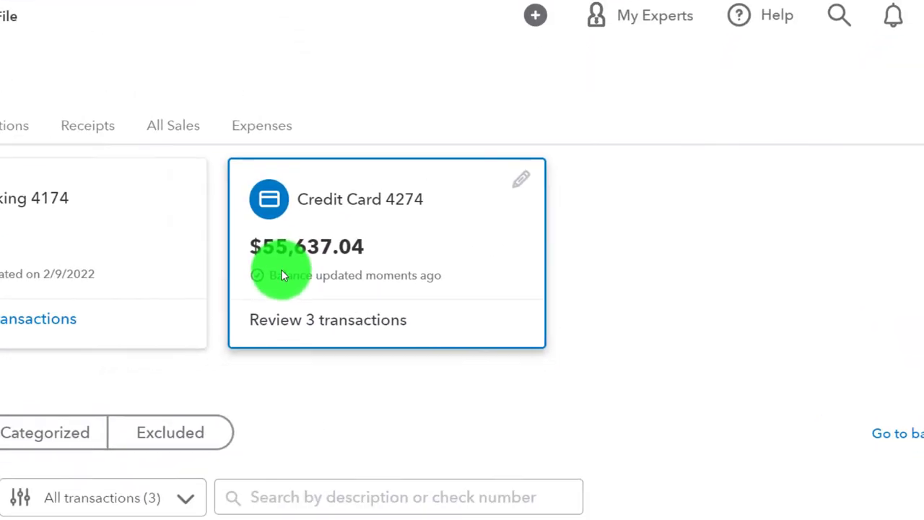
pyautogui.scroll(-3, 297, 359)
pyautogui.scroll(-1, 295, 358)
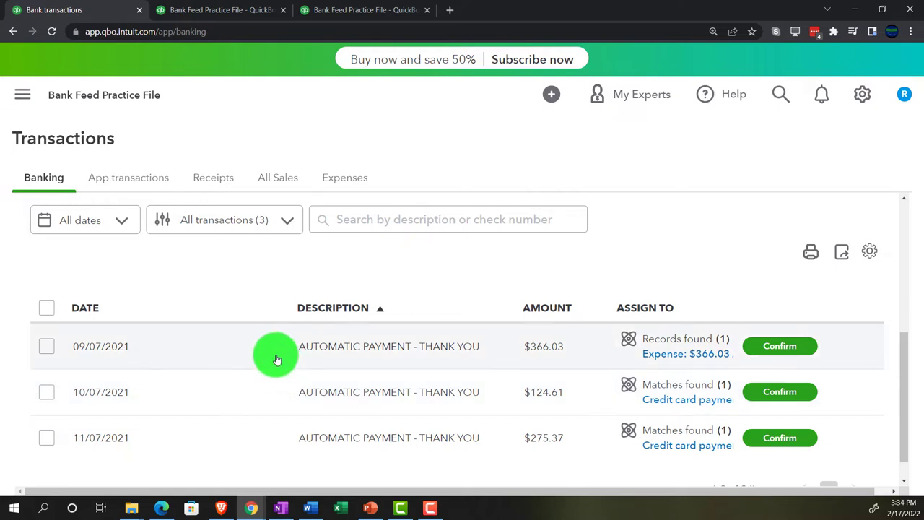
pyautogui.click(276, 359)
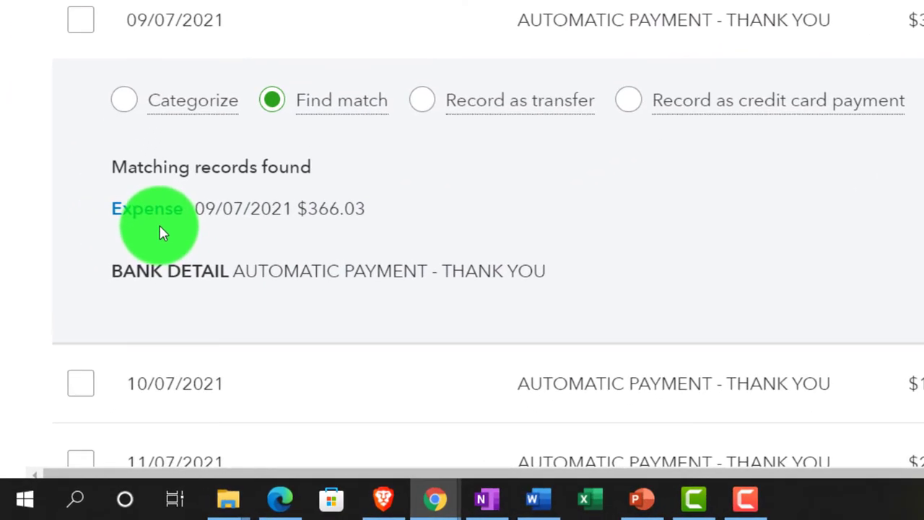
# Step: Open the checking account's 2021 transaction report from the Balance Sheet and examine the WF Credit Card AUTO PAY entry
pyautogui.scroll(2, 303, 296)
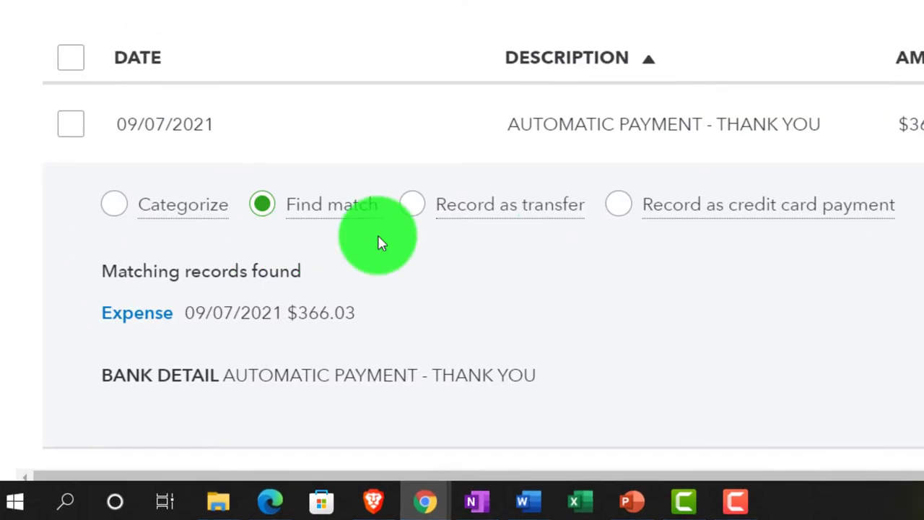
pyautogui.scroll(-2, 289, 282)
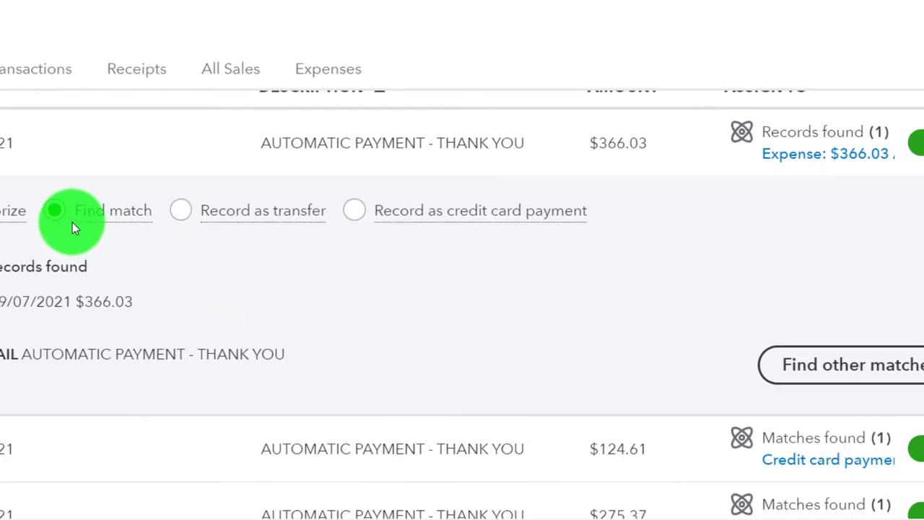
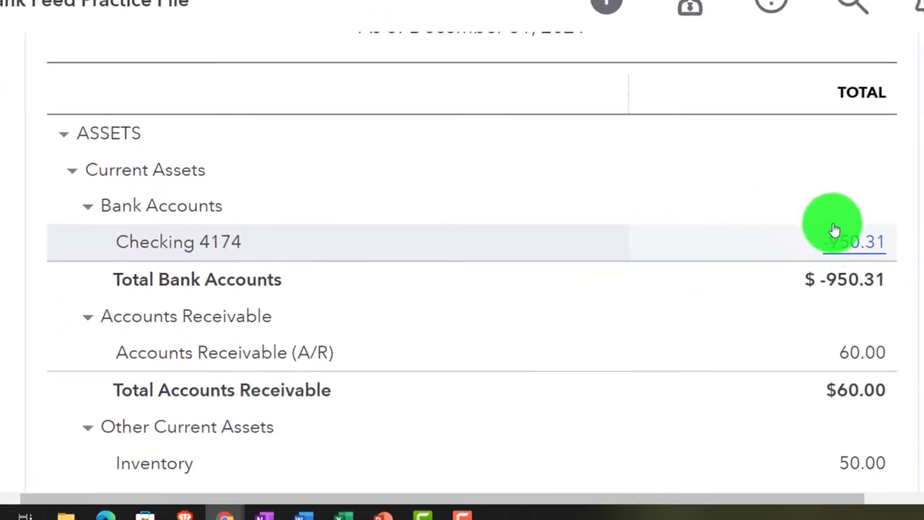
pyautogui.click(834, 229)
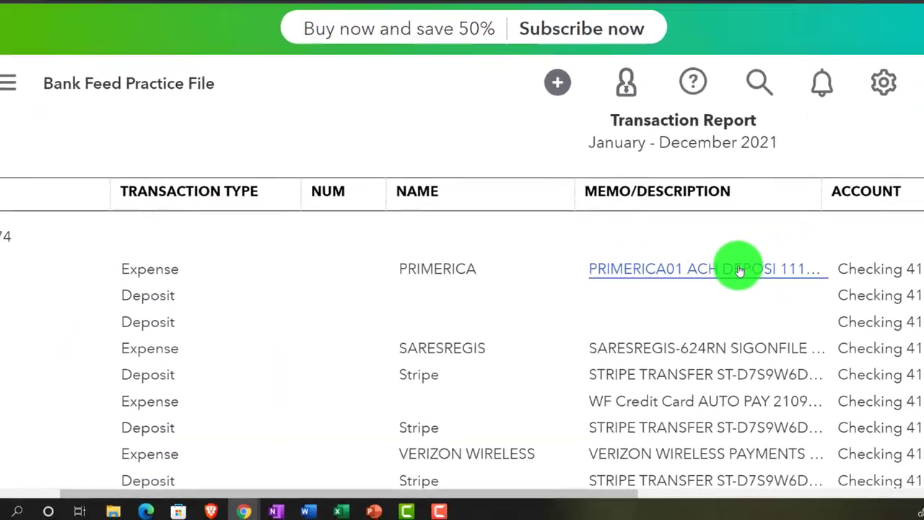
pyautogui.hotkey('ctrl', '-')
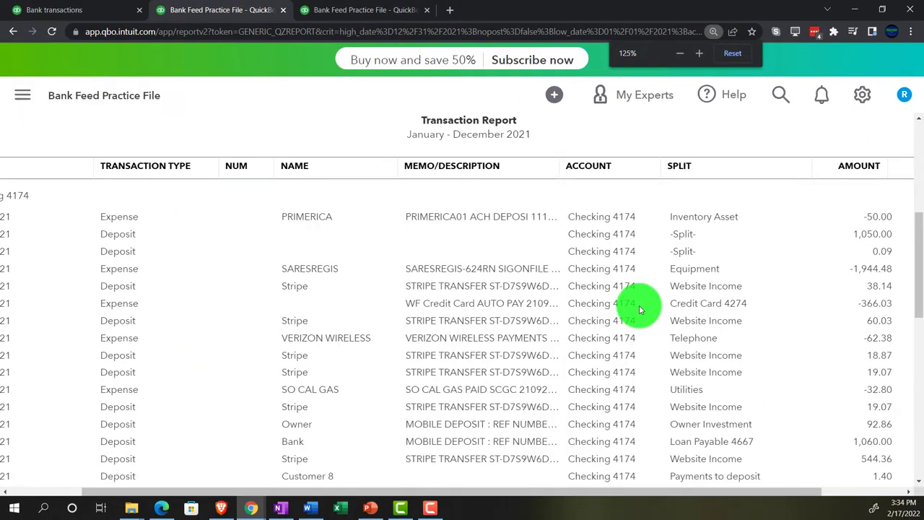
pyautogui.hotkey('ctrl', '-')
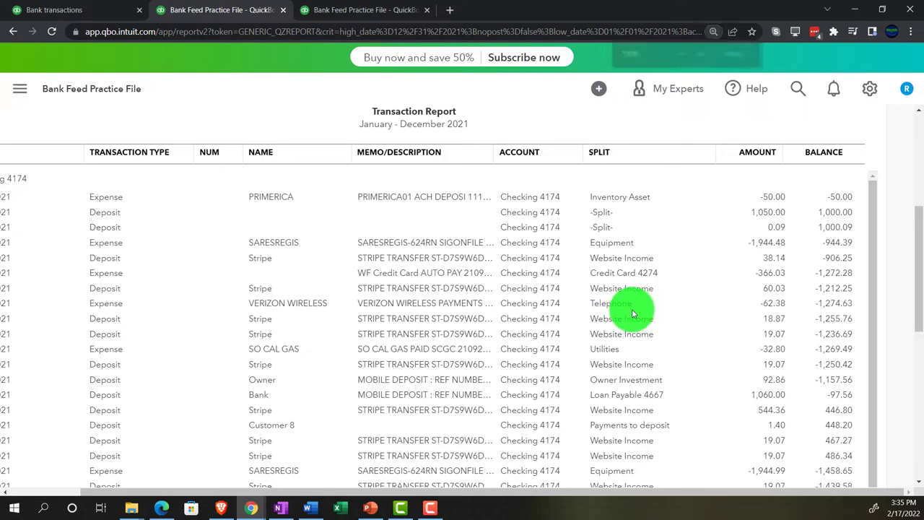
pyautogui.hotkey('ctrl', '-')
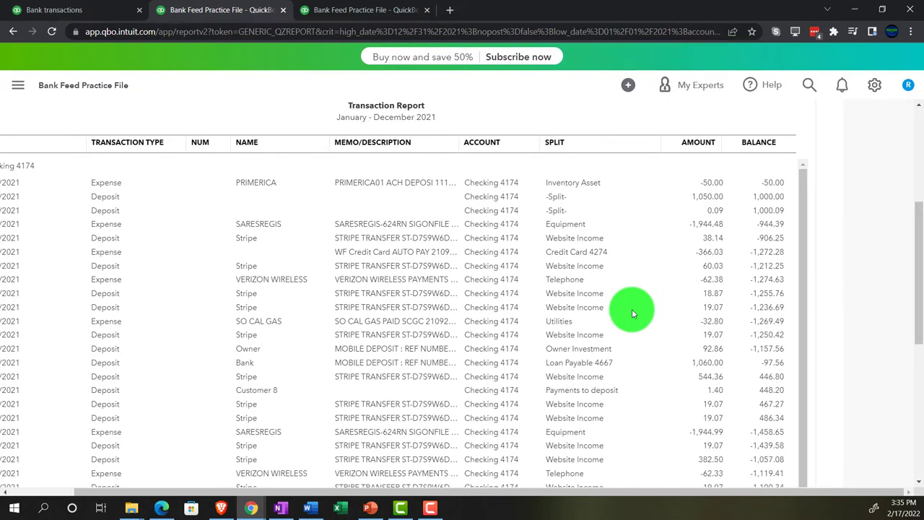
pyautogui.scroll(-1, 632, 309)
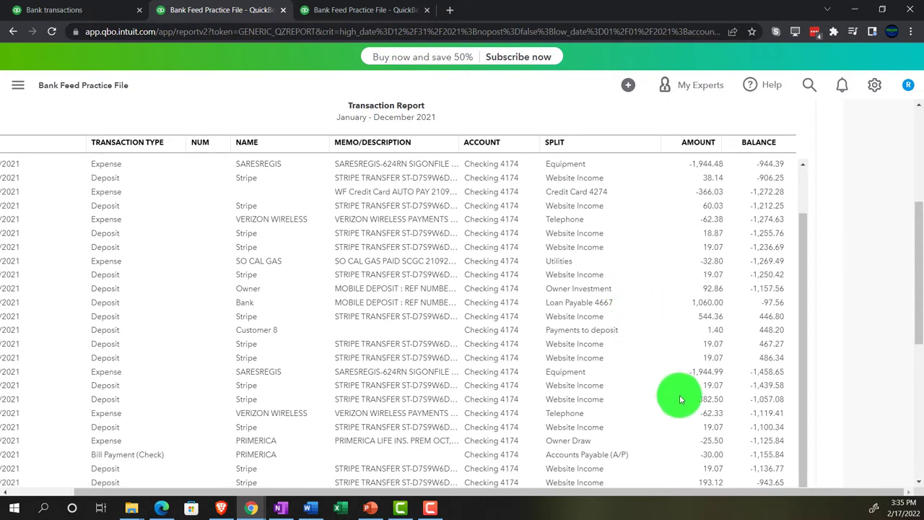
pyautogui.hscroll(-1, 680, 395)
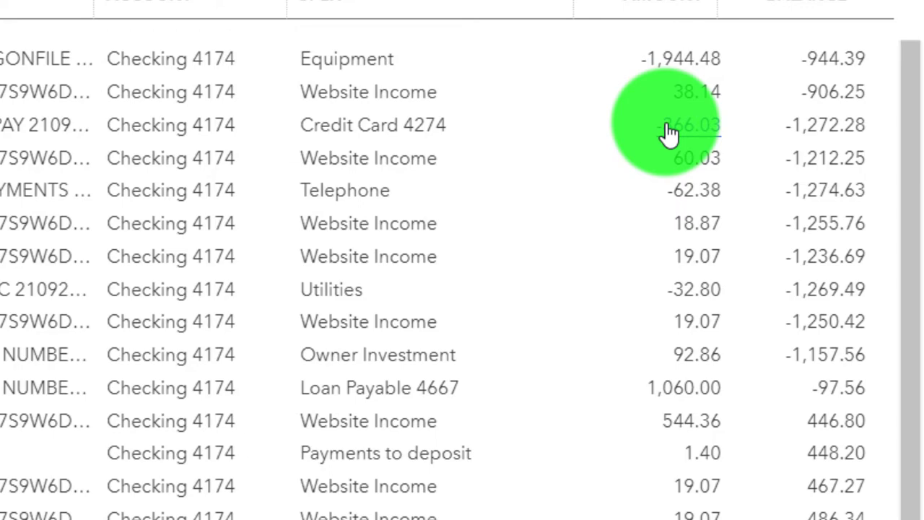
# Step: Open the 09/07/2021 WF Credit Card AUTO PAY expense to review it, close it, and return to the Balance Sheet
pyautogui.click(669, 131)
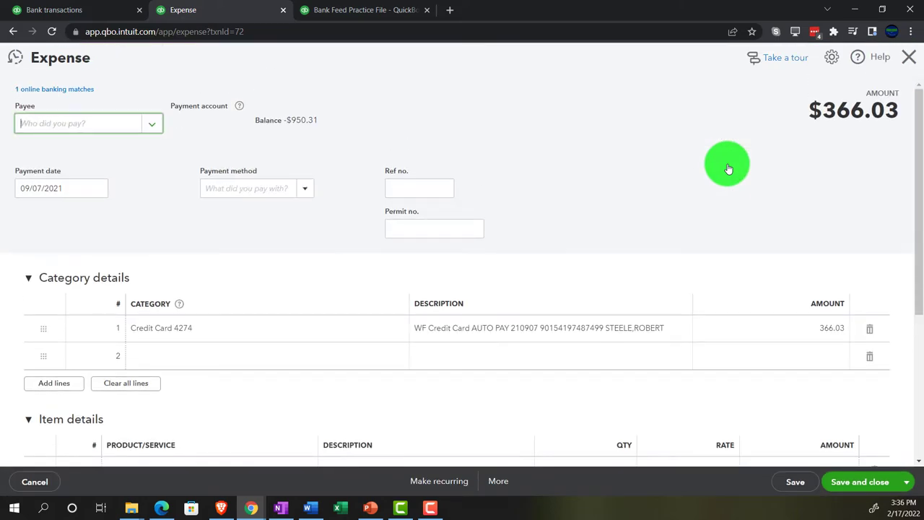
pyautogui.click(909, 59)
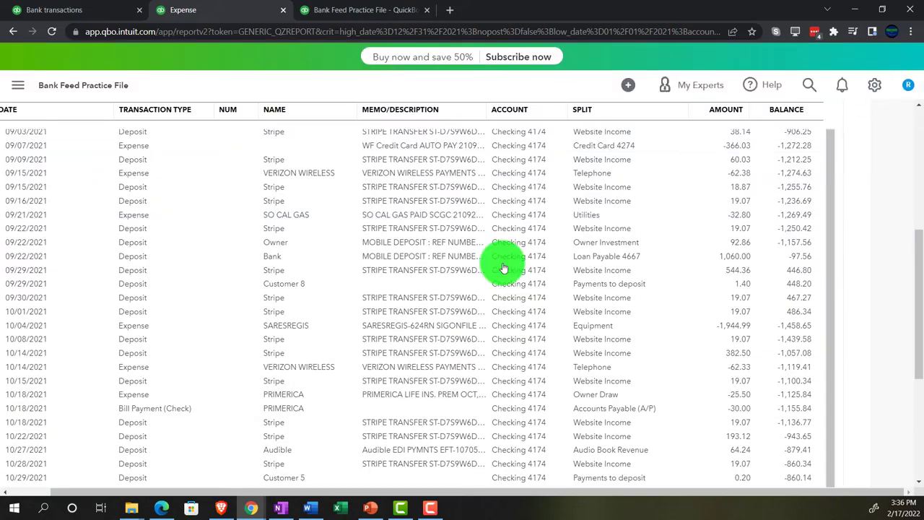
pyautogui.scroll(3, 79, 353)
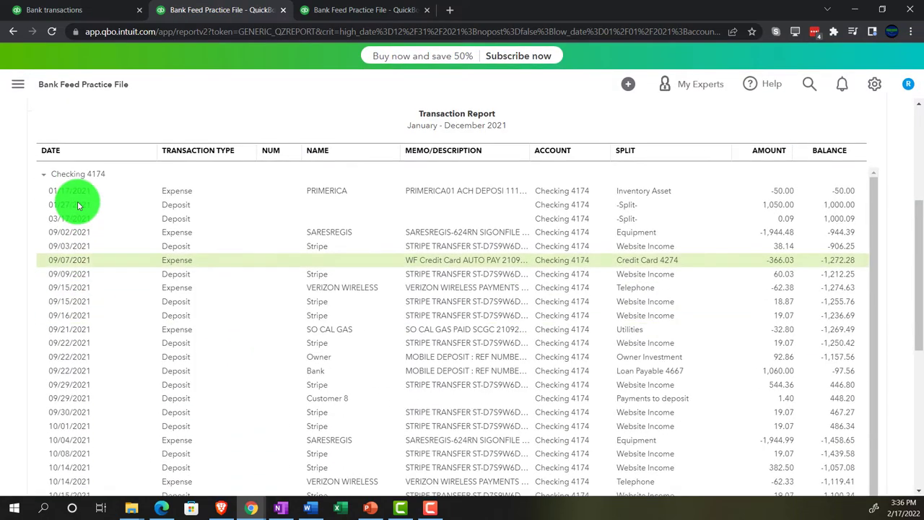
pyautogui.scroll(5, 77, 201)
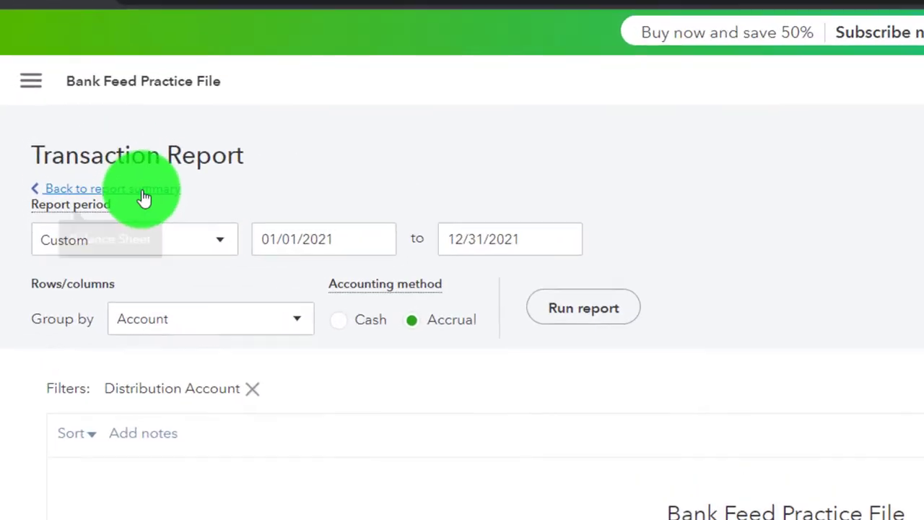
pyautogui.click(68, 148)
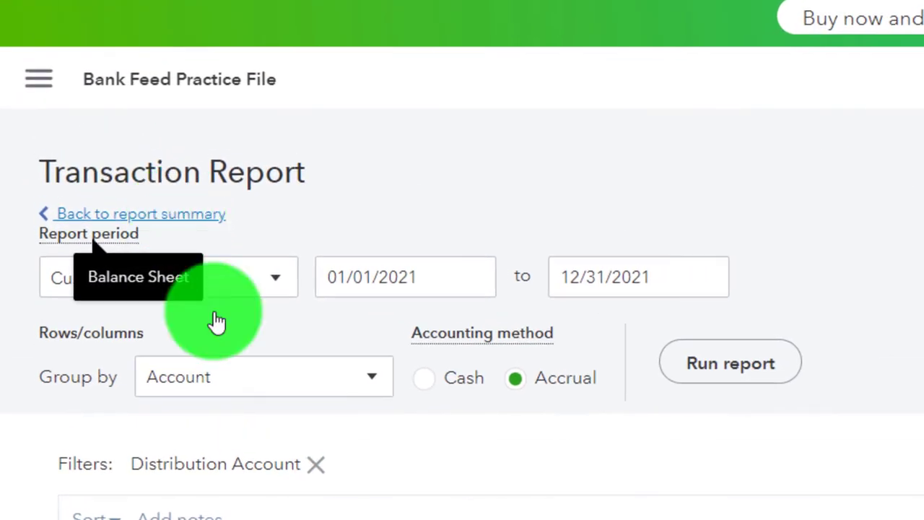
# Step: Open the credit card account's 2021 transaction report from the Balance Sheet's current liabilities and examine its entries
pyautogui.scroll(-5, 182, 396)
pyautogui.hotkey('ctrl', '+')
pyautogui.hotkey('ctrl', '+')
pyautogui.hotkey('ctrl', '+')
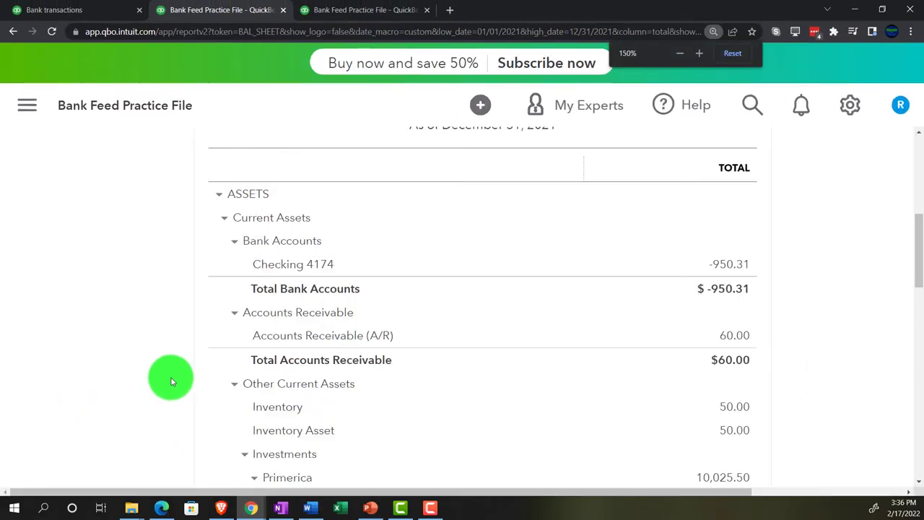
pyautogui.hotkey('ctrl', '+')
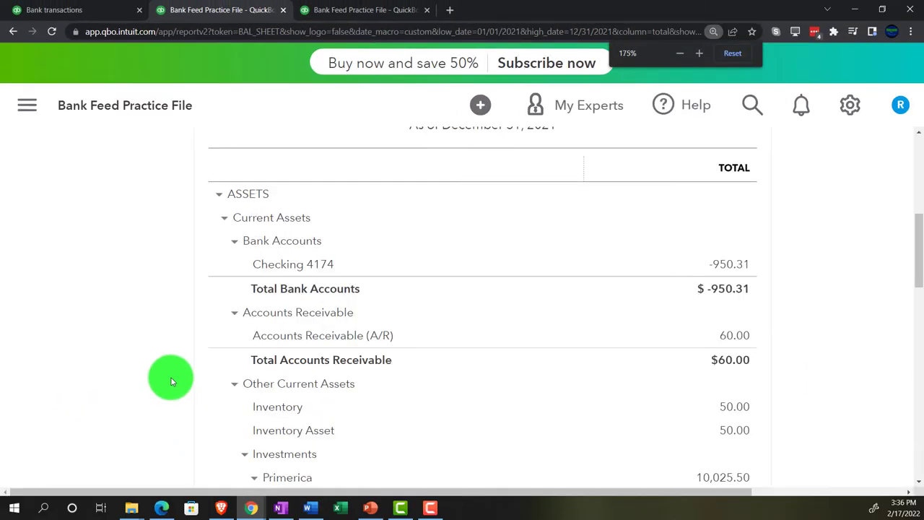
pyautogui.scroll(-1, 201, 397)
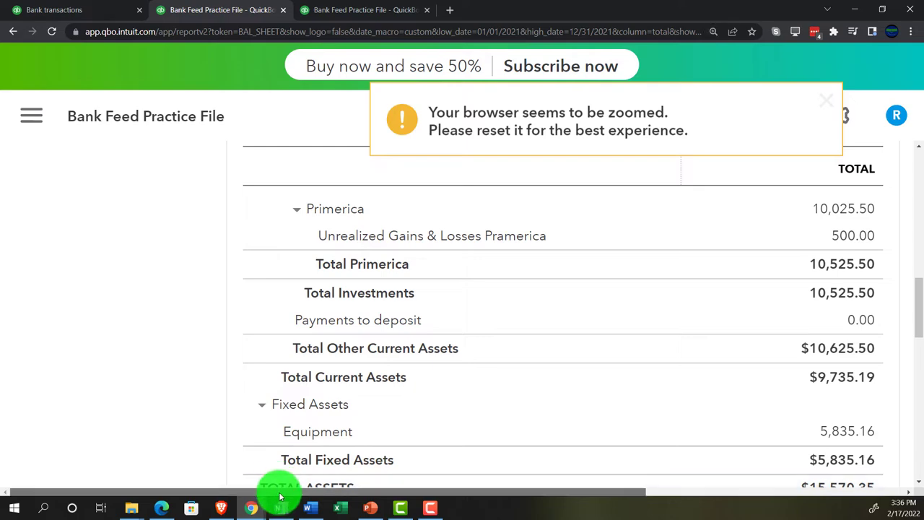
pyautogui.moveTo(279, 493); pyautogui.dragTo(340, 412)
pyautogui.scroll(-2, 340, 413)
pyautogui.scroll(-3, 344, 409)
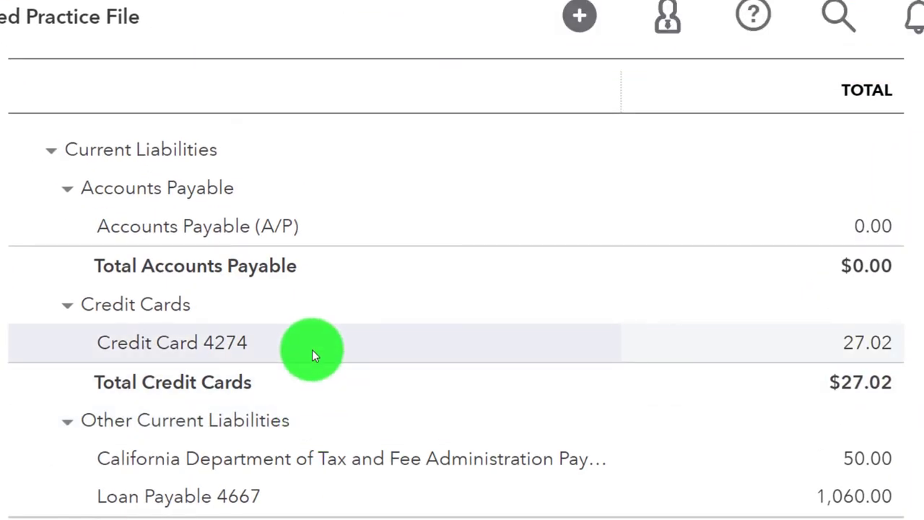
pyautogui.click(867, 345)
pyautogui.hotkey('ctrl', '-')
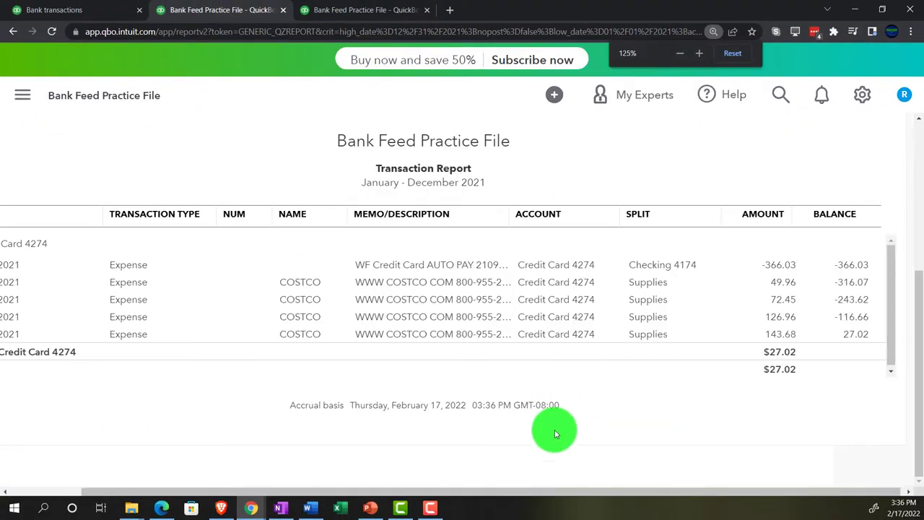
pyautogui.moveTo(540, 491); pyautogui.dragTo(492, 495)
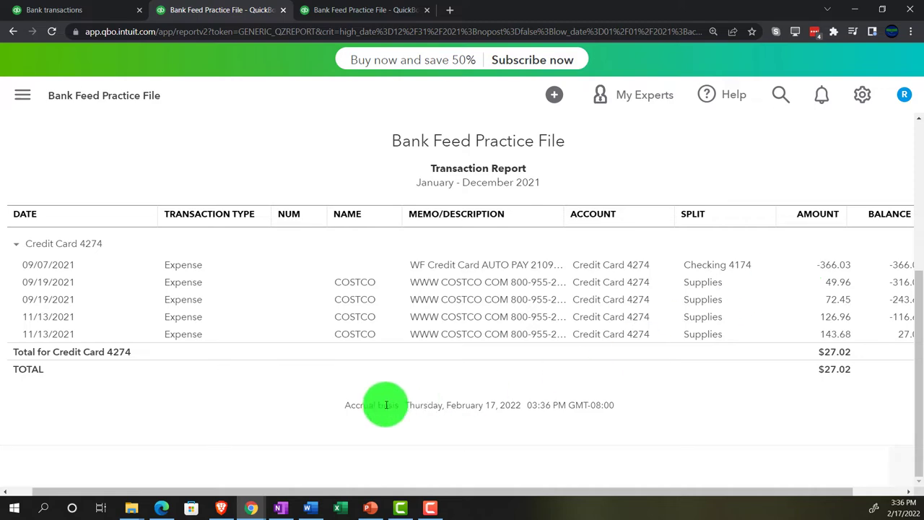
# Step: Return to the Balance Sheet, and in the bank feed confirm the 09/07/2021 AUTOMATIC PAYMENT - THANK YOU match to the expense
pyautogui.scroll(5, 107, 403)
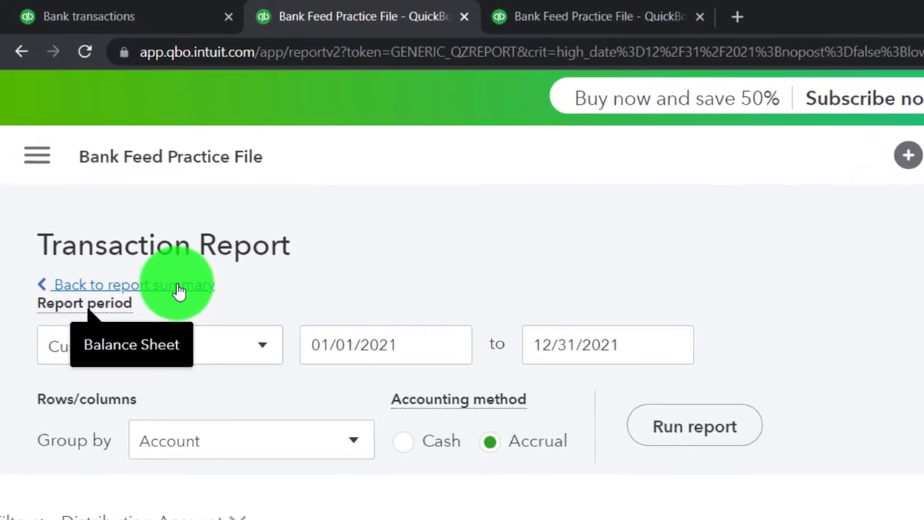
pyautogui.click(179, 289)
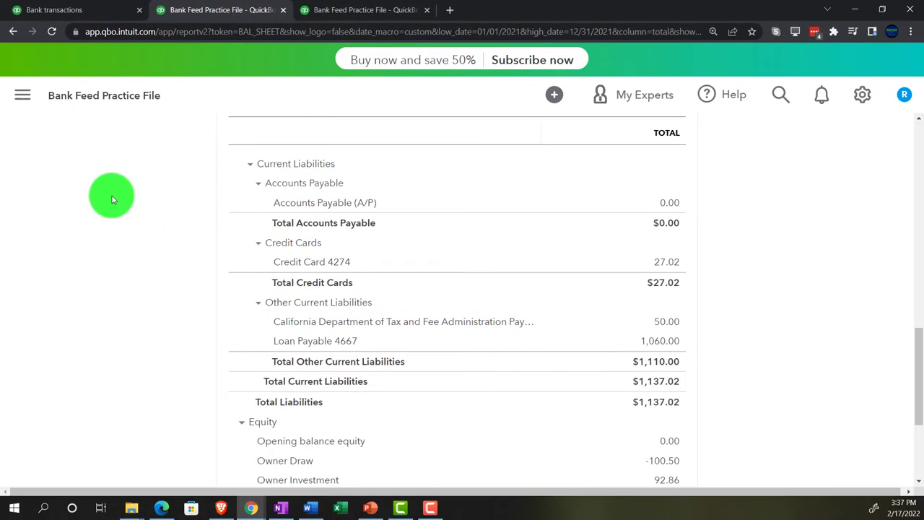
pyautogui.click(109, 10)
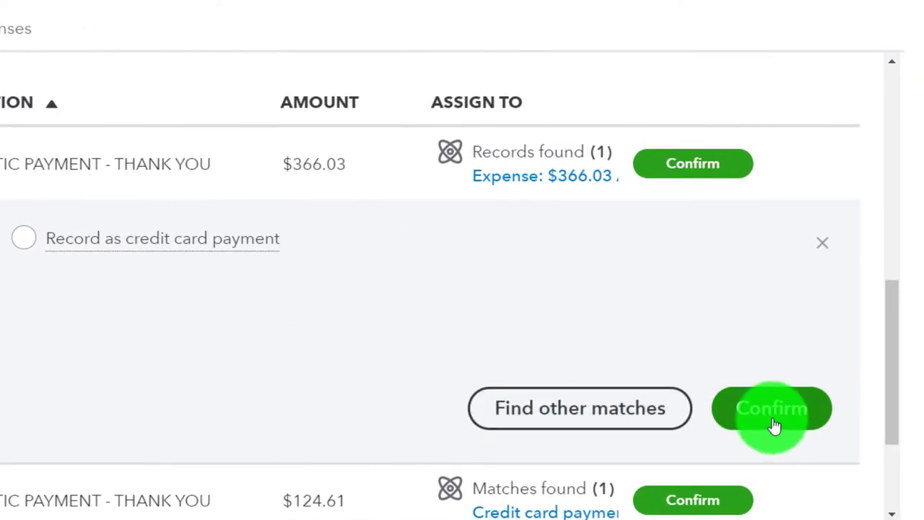
pyautogui.click(774, 422)
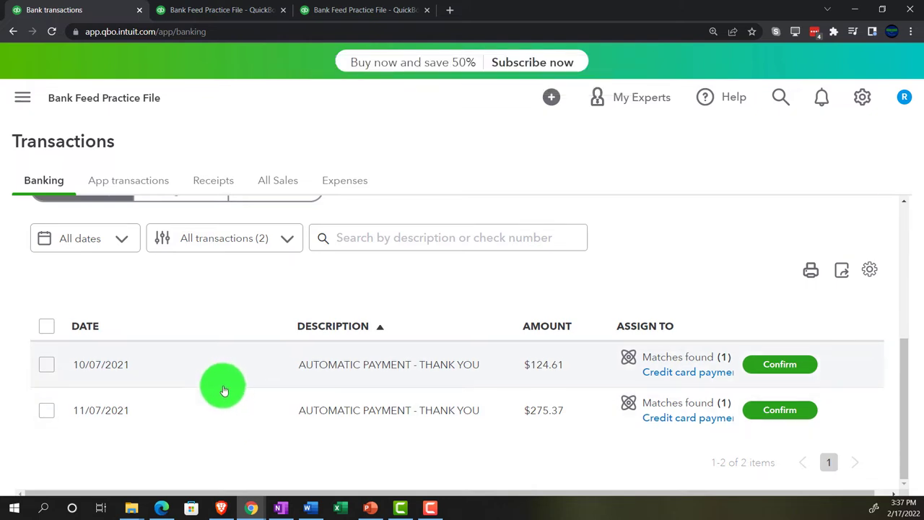
# Step: Switch to the checking account's feed and expand the 10/07/2021 WF Credit Card AUTO PAY transaction
pyautogui.scroll(4, 220, 381)
pyautogui.click(195, 328)
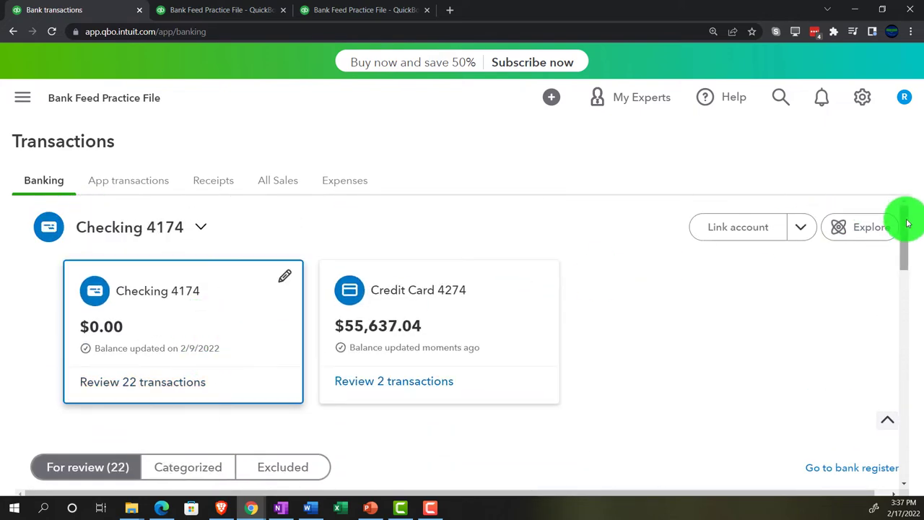
pyautogui.moveTo(902, 223); pyautogui.dragTo(904, 448)
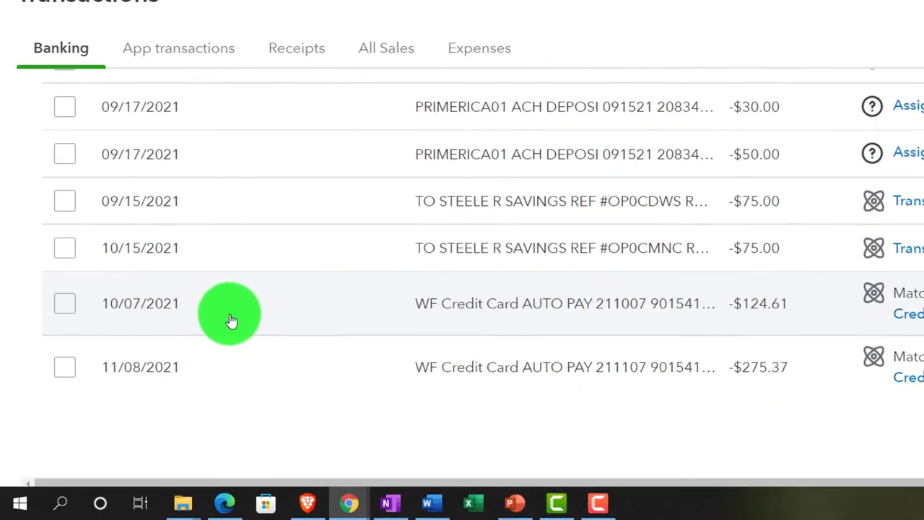
pyautogui.click(165, 377)
pyautogui.scroll(-2, 260, 274)
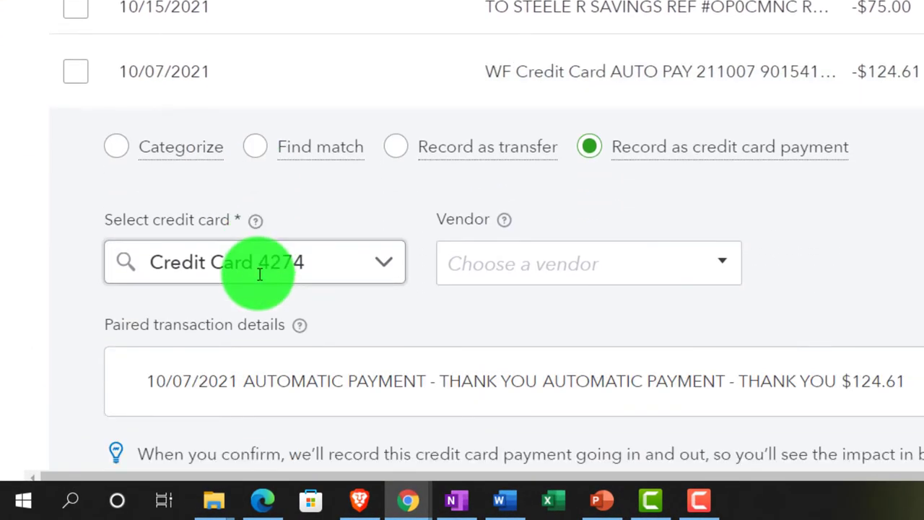
# Step: Set the 10/07/2021 payment to Record as transfer to the credit card account, and confirm it
pyautogui.click(396, 148)
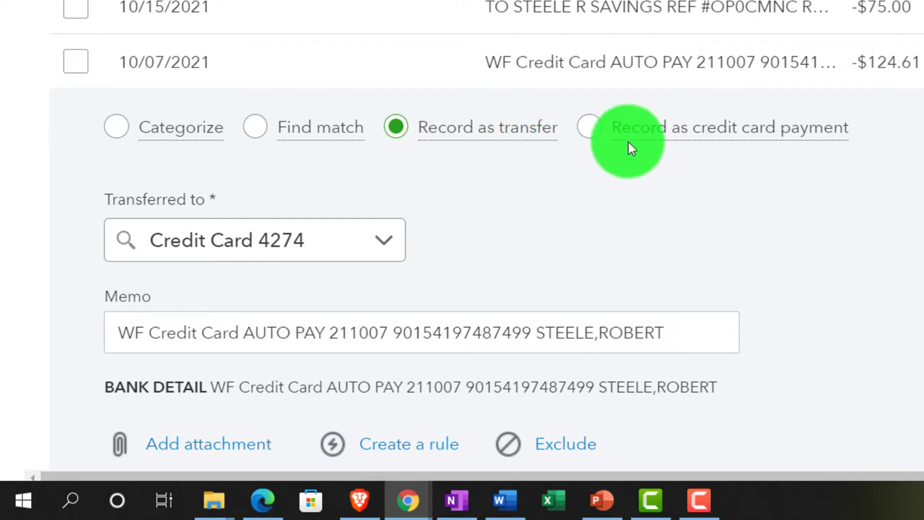
pyautogui.scroll(-1, 621, 144)
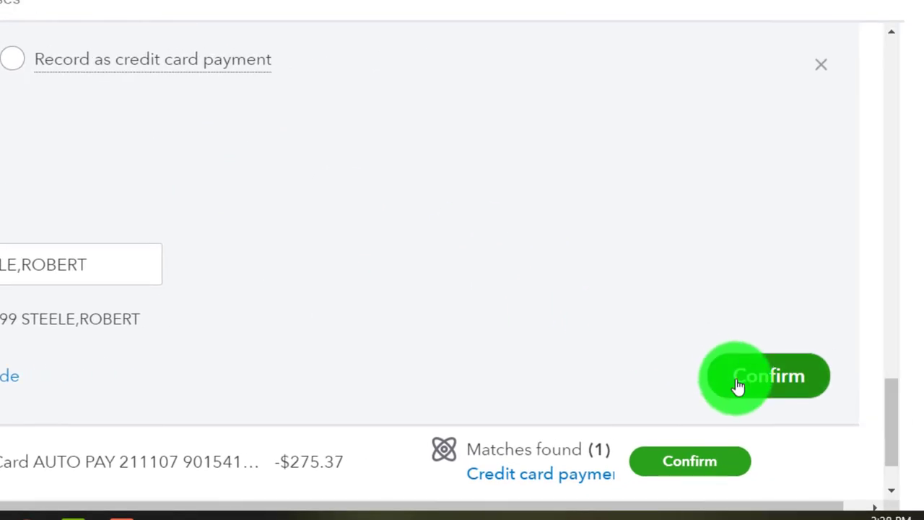
pyautogui.click(738, 386)
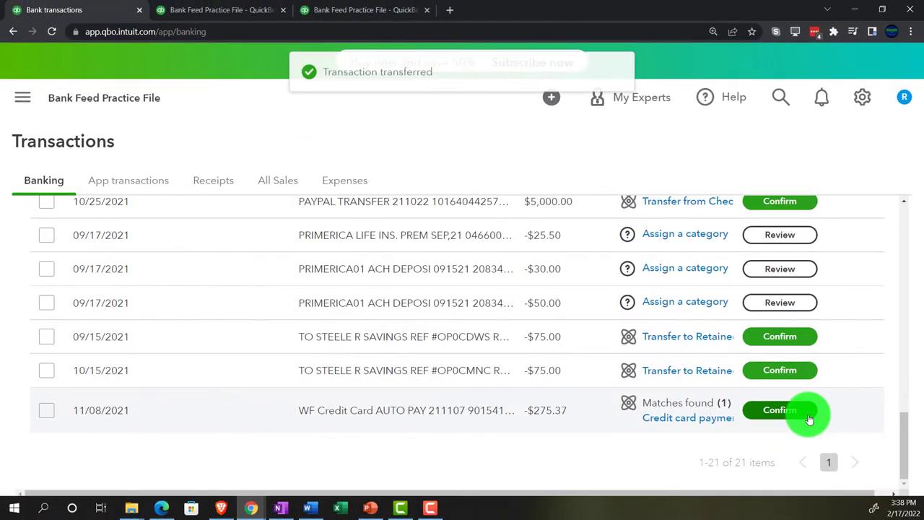
# Step: Switch to the credit card account's feed and locate the 10/07/2021 AUTOMATIC PAYMENT - THANK YOU transaction
pyautogui.scroll(3, 279, 357)
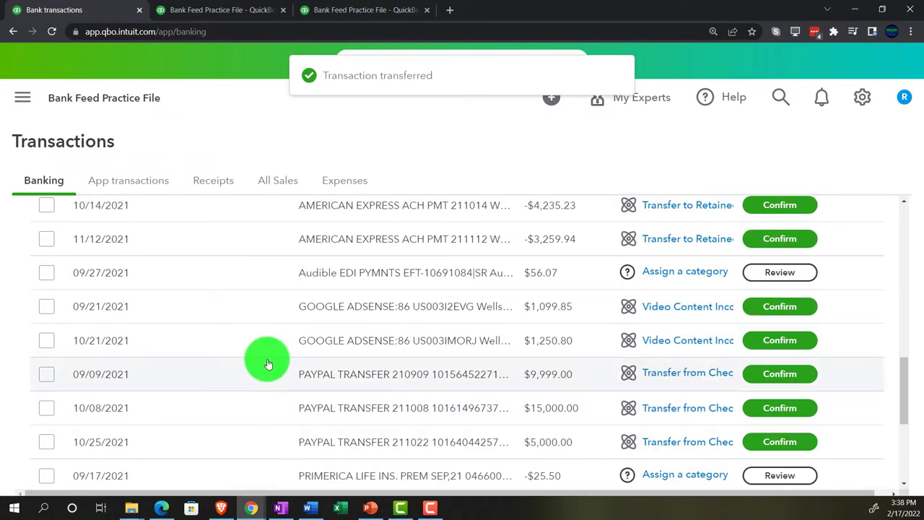
pyautogui.scroll(1, 267, 363)
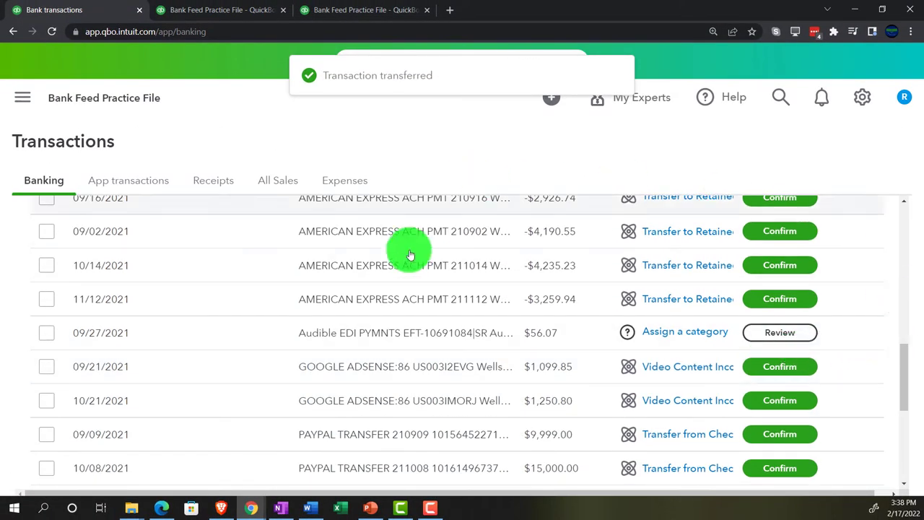
pyautogui.scroll(7, 404, 260)
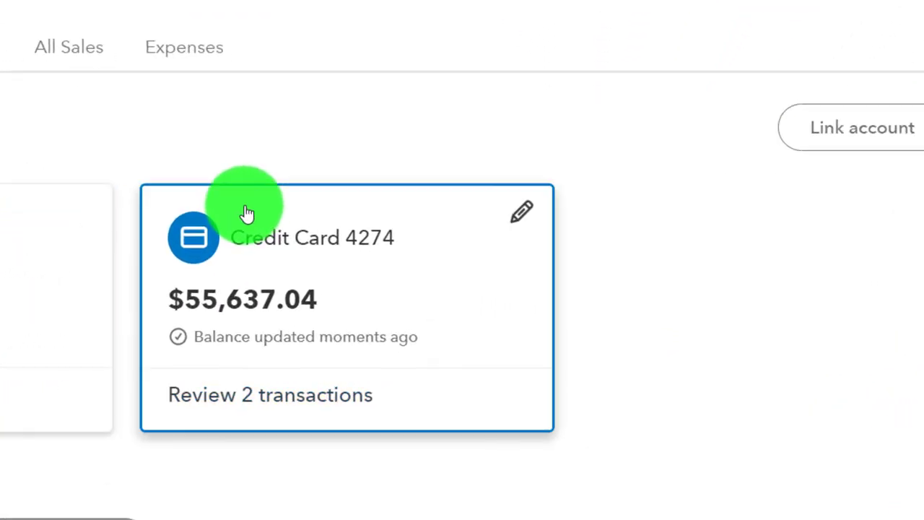
pyautogui.scroll(-2, 238, 299)
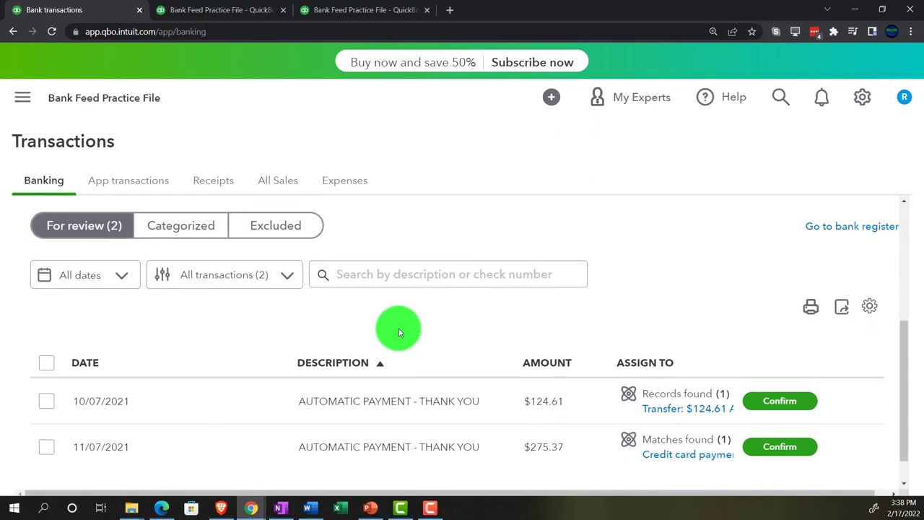
pyautogui.scroll(-1, 376, 418)
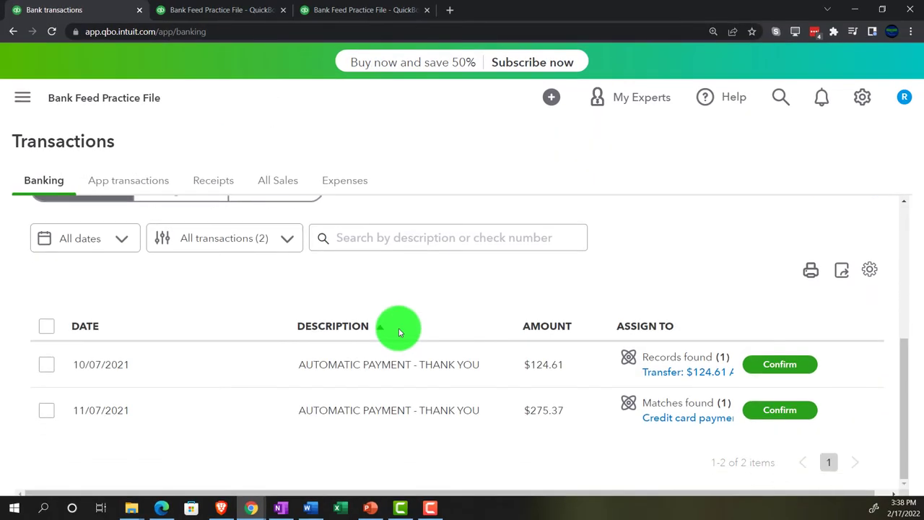
# Step: Expand the 10/07/2021 AUTOMATIC PAYMENT - THANK YOU transaction in the credit card feed, and rerun the 2021 Balance Sheet
pyautogui.click(353, 372)
pyautogui.scroll(-1, 336, 402)
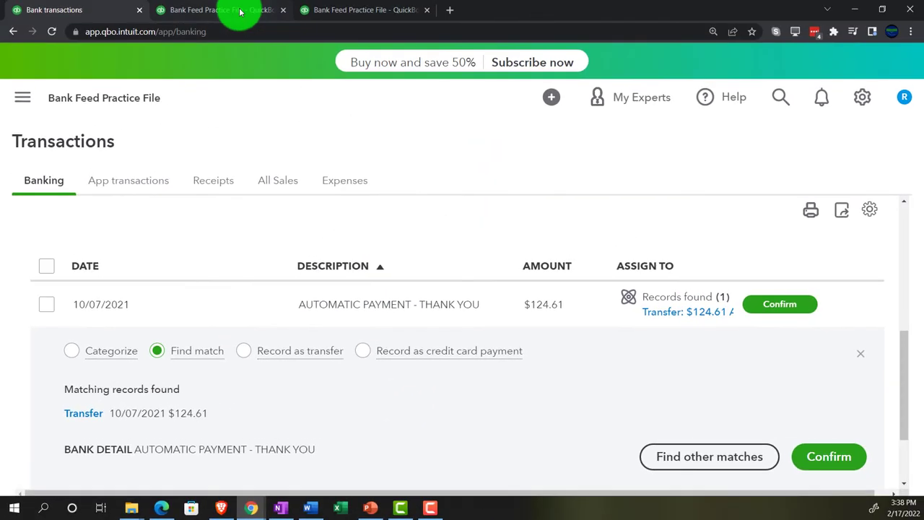
pyautogui.click(240, 11)
pyautogui.scroll(10, 547, 275)
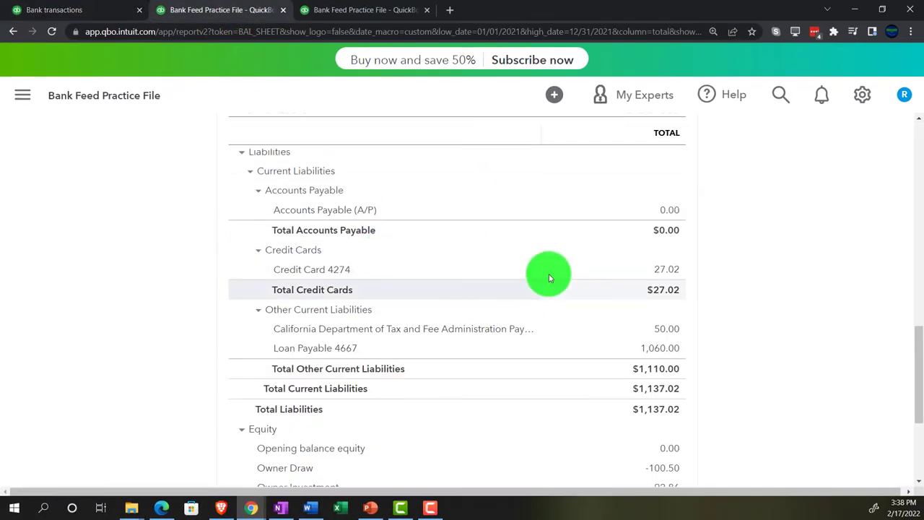
pyautogui.scroll(3, 556, 273)
pyautogui.click(657, 253)
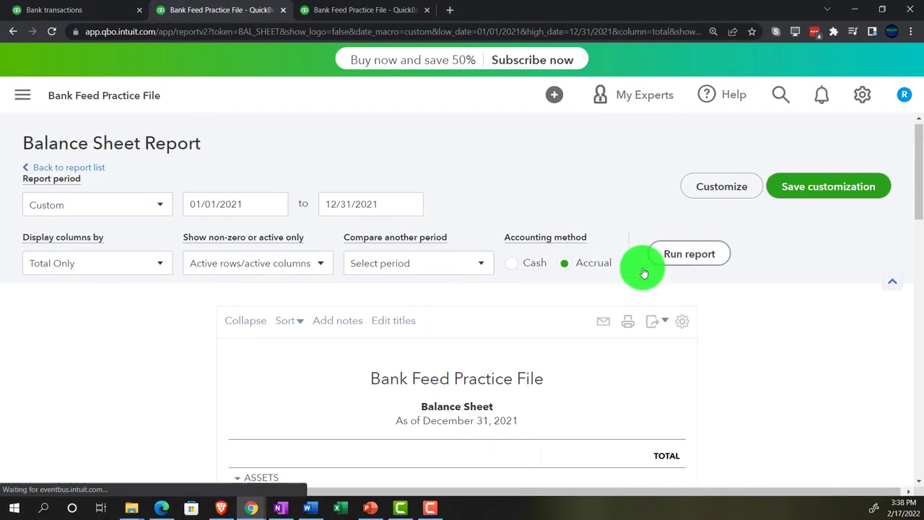
# Step: Open the transaction detail behind the checking account balance under Bank Accounts on the Balance Sheet
pyautogui.scroll(-3, 361, 354)
pyautogui.hotkey('ctrl', '+')
pyautogui.hotkey('ctrl', '+')
pyautogui.hotkey('ctrl', '+')
pyautogui.hotkey('ctrl', '+')
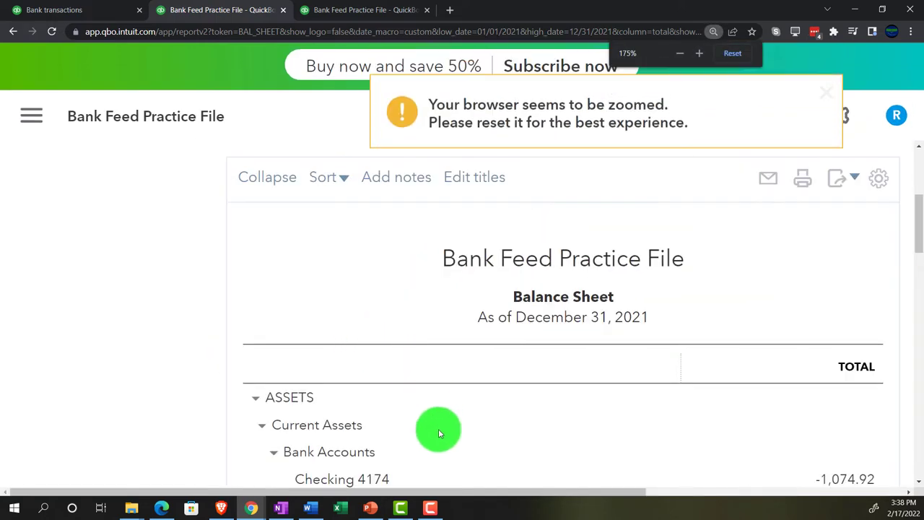
pyautogui.moveTo(465, 496); pyautogui.dragTo(571, 471)
pyautogui.scroll(-4, 571, 378)
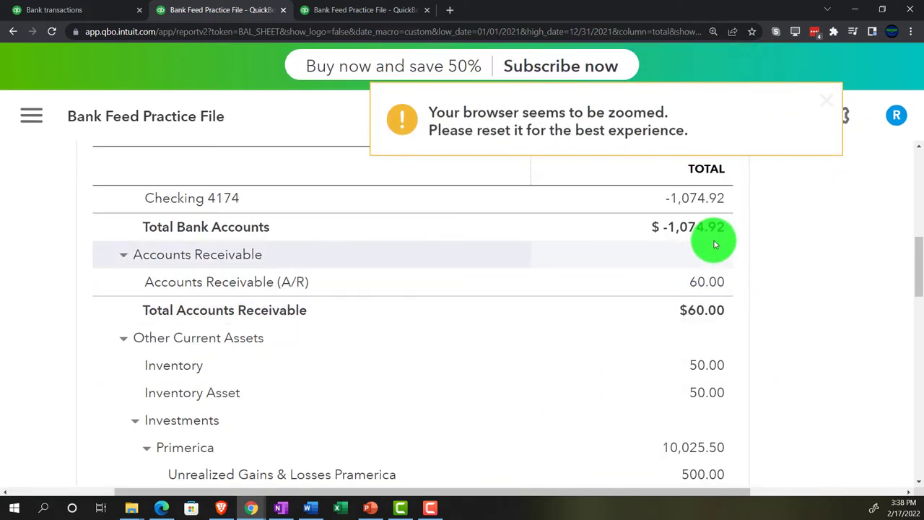
pyautogui.scroll(1, 709, 289)
pyautogui.scroll(1, 710, 296)
pyautogui.click(708, 298)
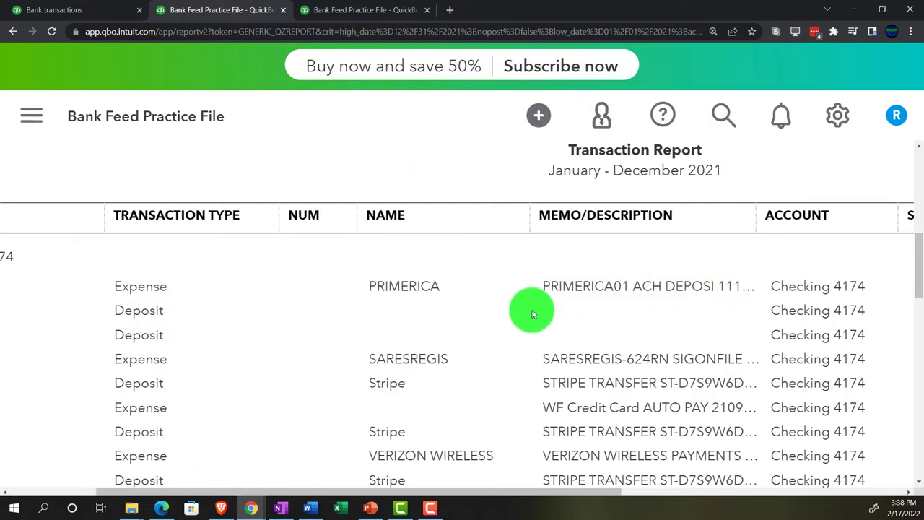
# Step: Open the 10/07/2021 WF Credit Card AUTO PAY transfer from the checking Transaction Report, review its form, and close it
pyautogui.hotkey('ctrl', '-')
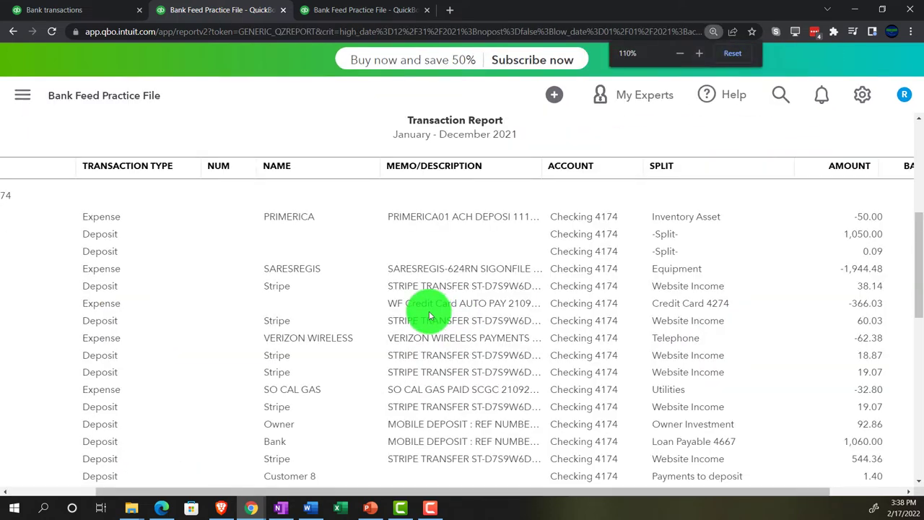
pyautogui.hotkey('ctrl', '-')
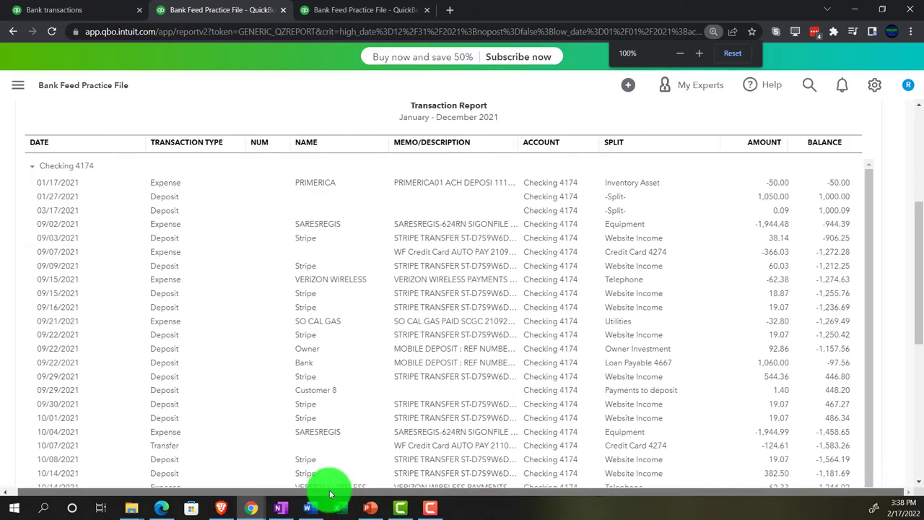
pyautogui.scroll(-1, 103, 357)
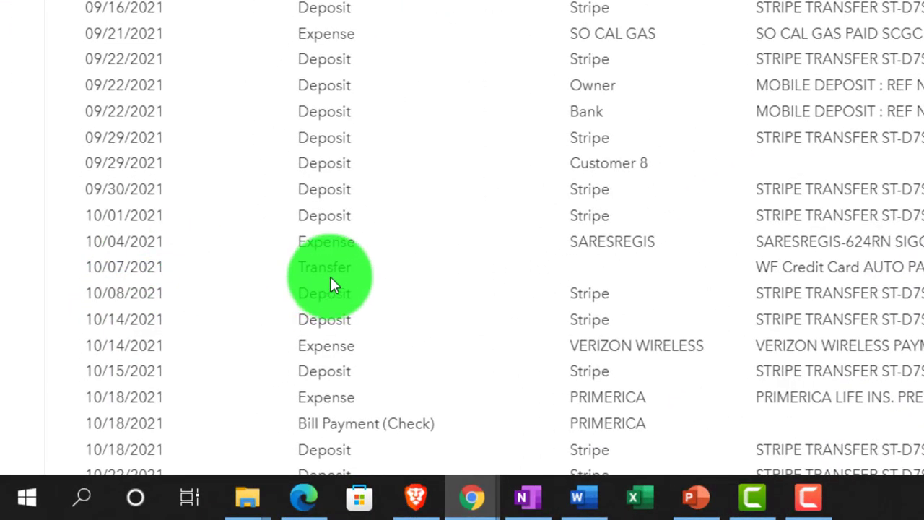
pyautogui.scroll(-1, 330, 282)
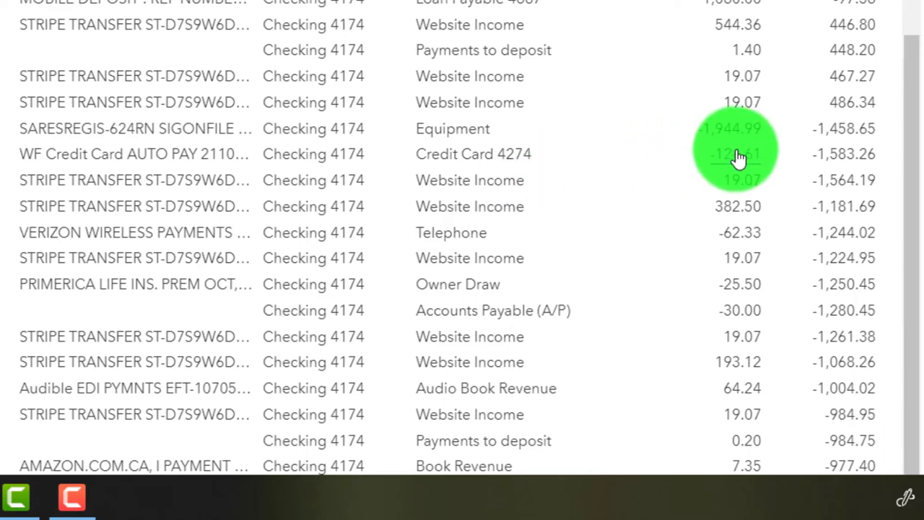
pyautogui.click(738, 157)
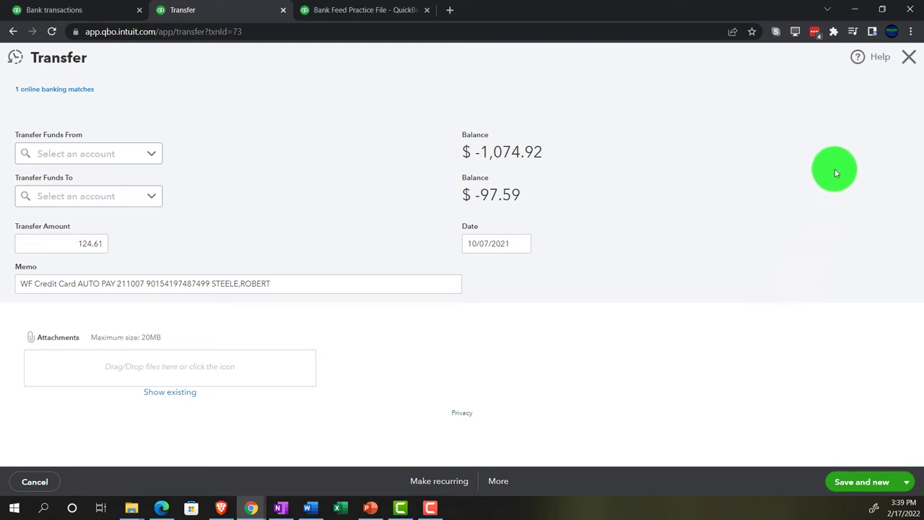
pyautogui.click(907, 61)
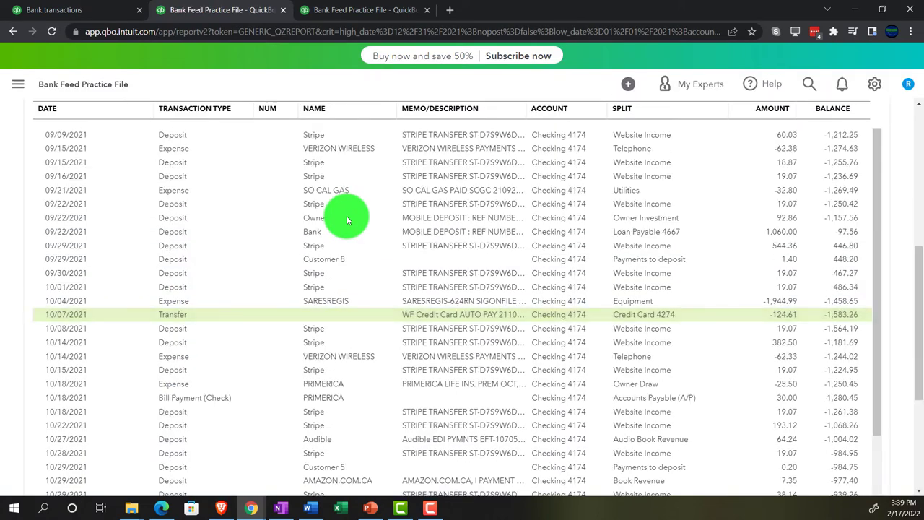
# Step: Go back to the Balance Sheet summary, check the 2021 Profit and Loss report, and return to the Balance Sheet
pyautogui.scroll(4, 138, 272)
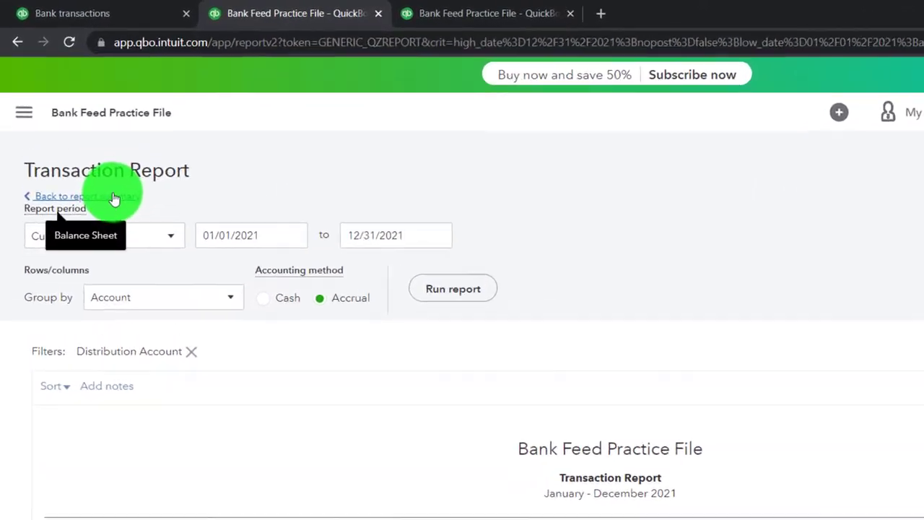
pyautogui.click(100, 147)
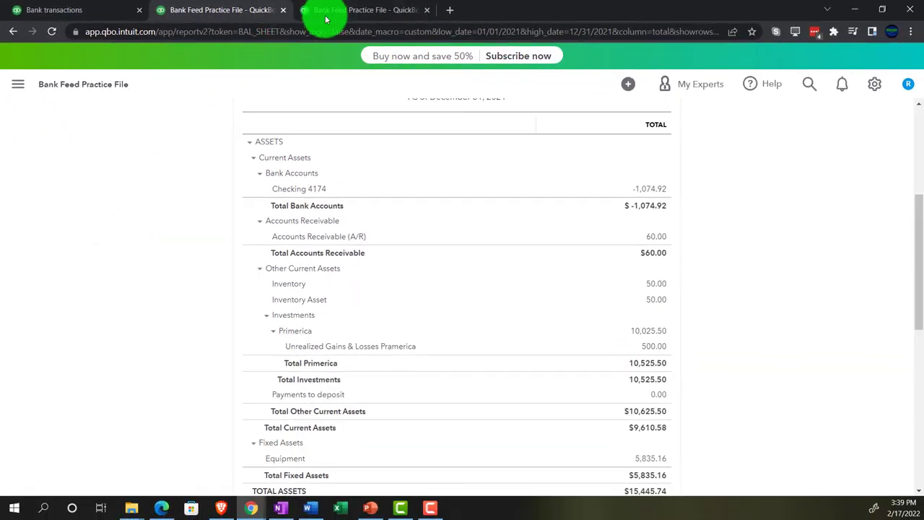
pyautogui.click(326, 12)
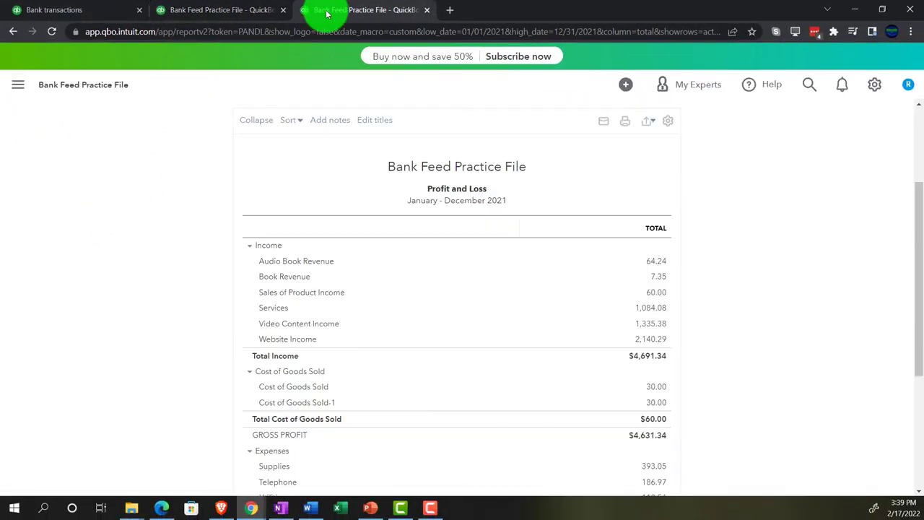
pyautogui.click(240, 10)
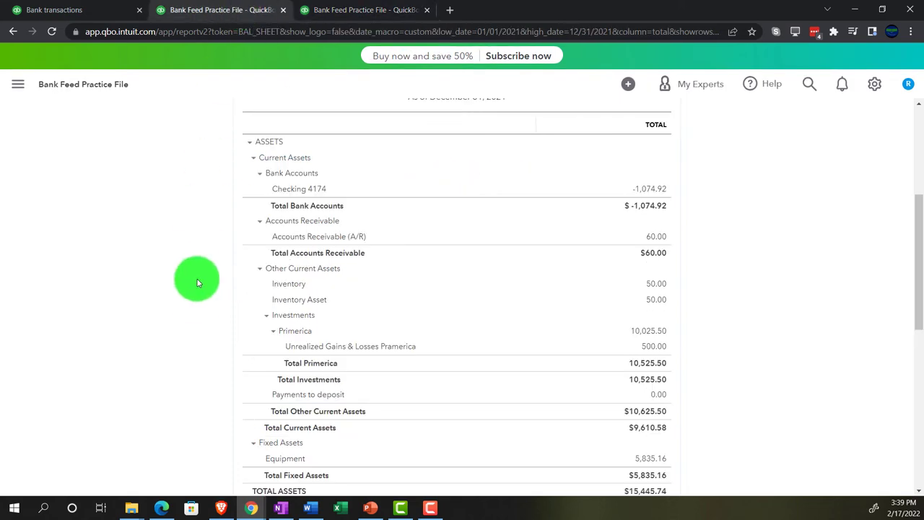
# Step: Open the transaction detail behind the credit card balance under Current Liabilities and examine the 10/07/2021 transfer entry
pyautogui.hotkey('ctrl', '+')
pyautogui.hotkey('ctrl', '+')
pyautogui.hotkey('ctrl', '+')
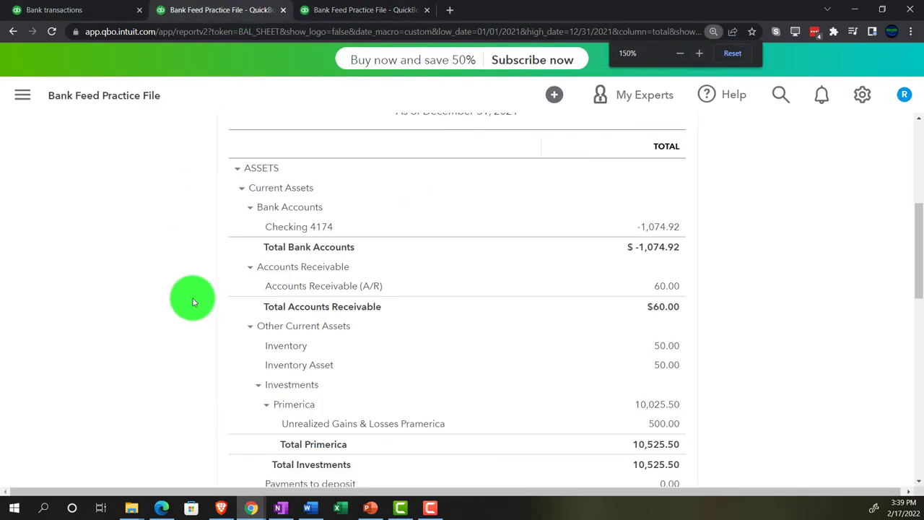
pyautogui.scroll(-4, 340, 330)
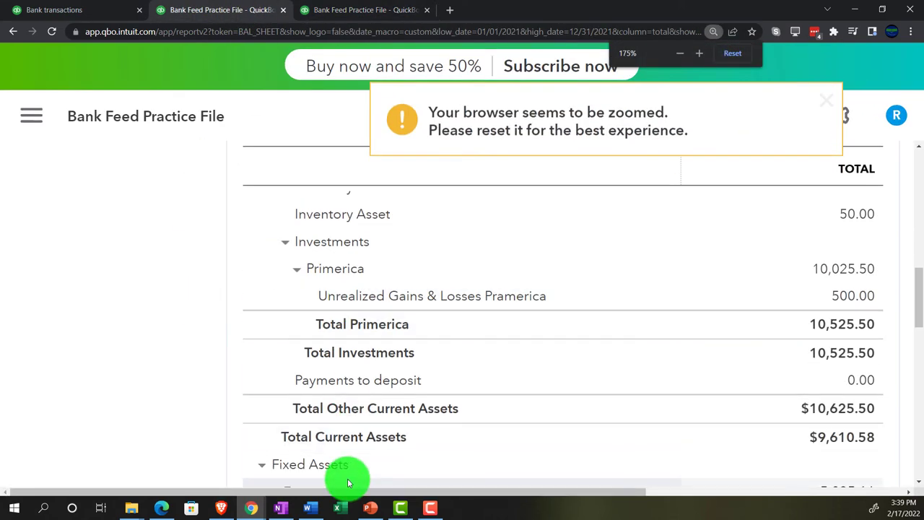
pyautogui.moveTo(351, 491); pyautogui.dragTo(380, 391)
pyautogui.scroll(-5, 379, 388)
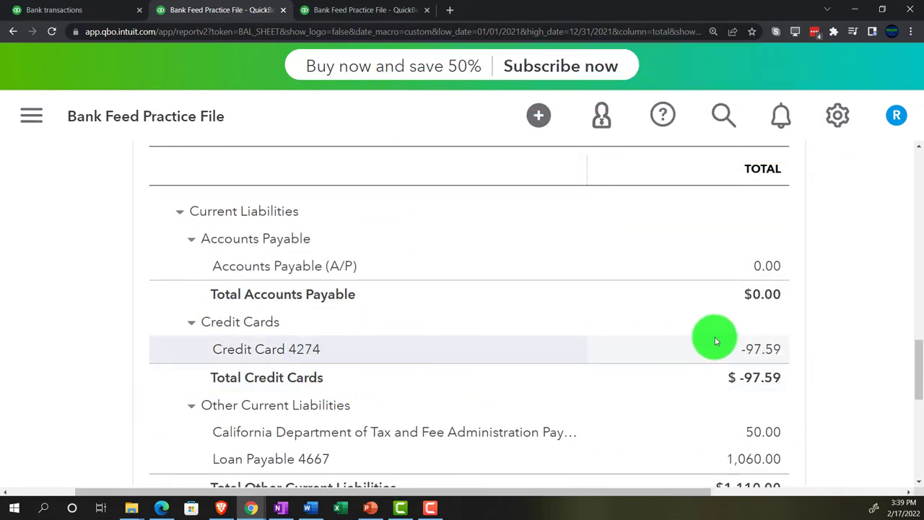
pyautogui.click(762, 351)
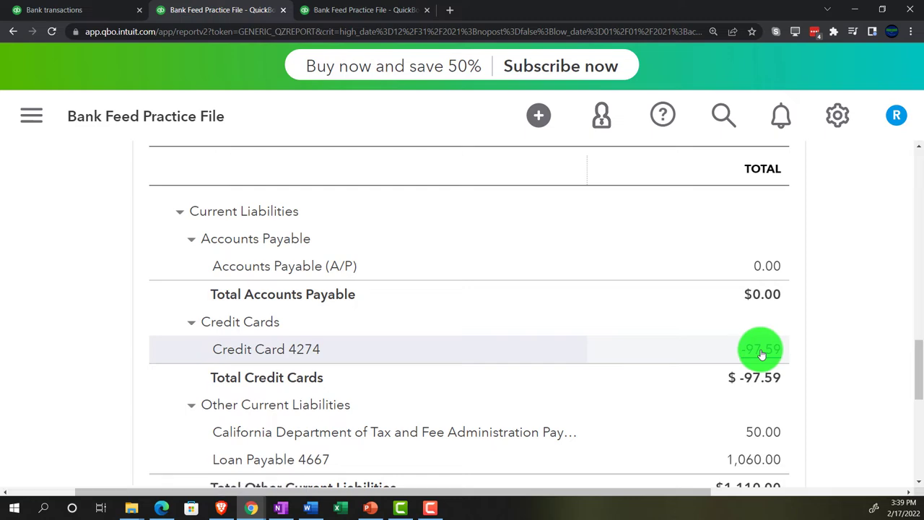
pyautogui.hotkey('ctrl', '-')
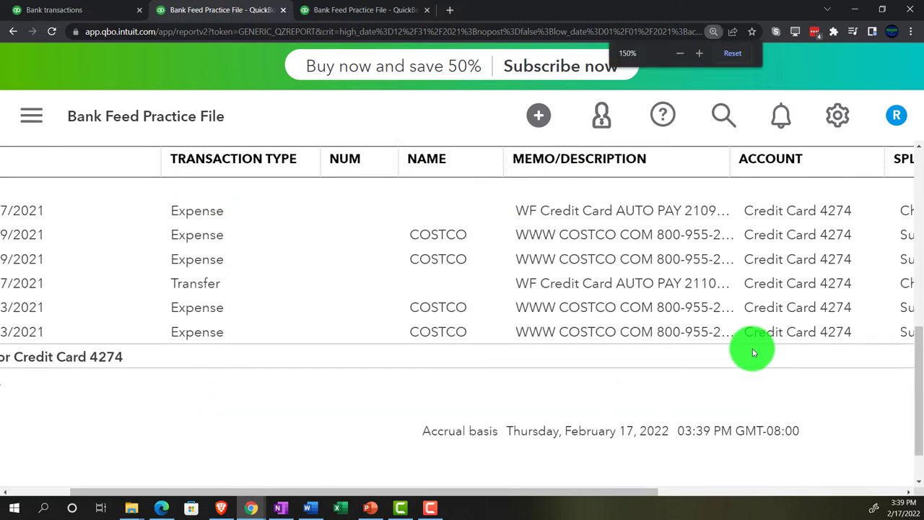
pyautogui.hotkey('ctrl', '-')
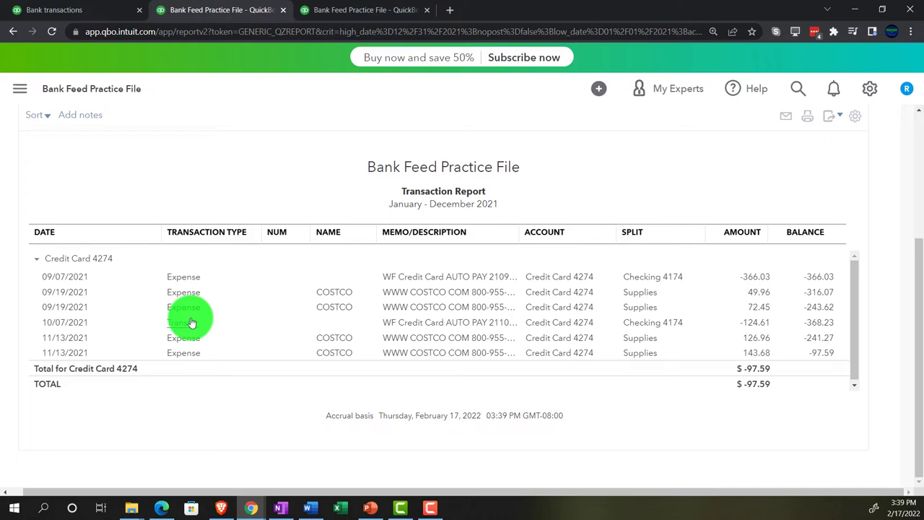
# Step: Return from the credit card Transaction Report to the Balance Sheet summary and review its liabilities and equity sections
pyautogui.scroll(5, 191, 322)
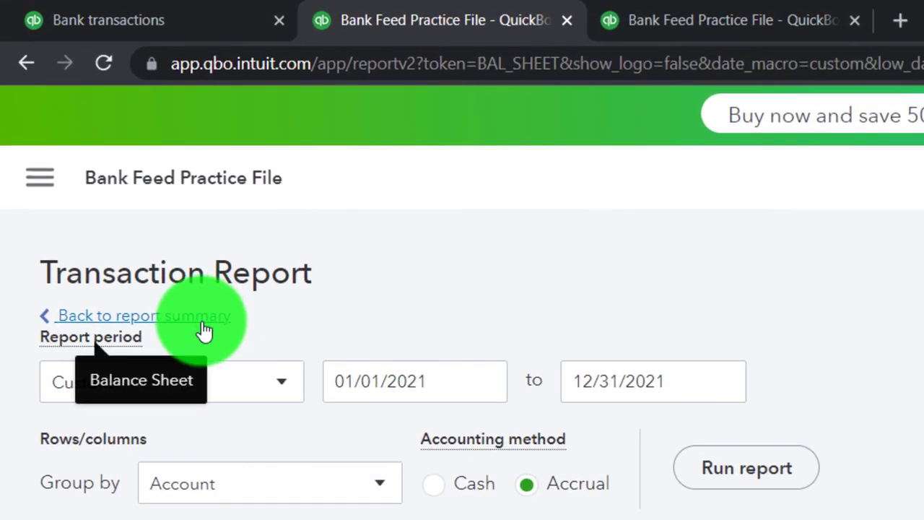
pyautogui.click(203, 323)
pyautogui.scroll(-10, 206, 351)
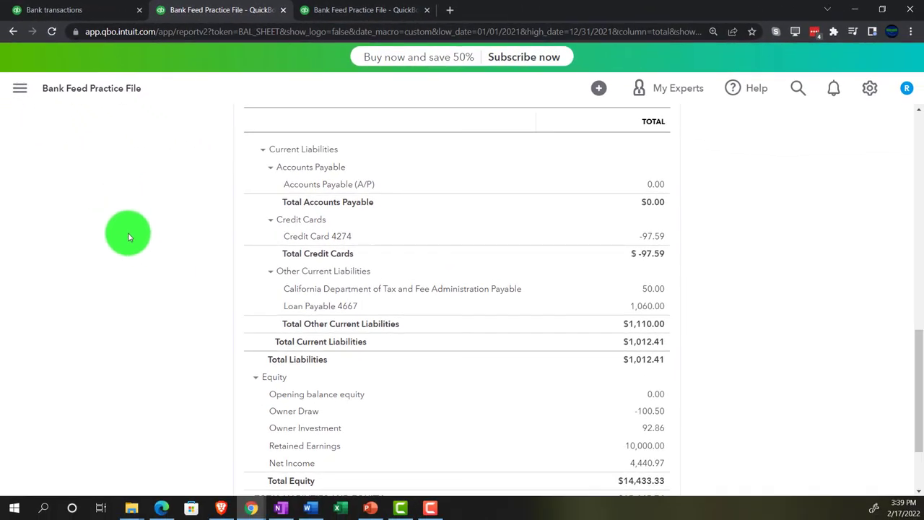
# Step: In the credit card's bank feed, confirm the match of the 10/07/2021 AUTOMATIC PAYMENT - THANK YOU transaction to the recorded transfer
pyautogui.click(99, 11)
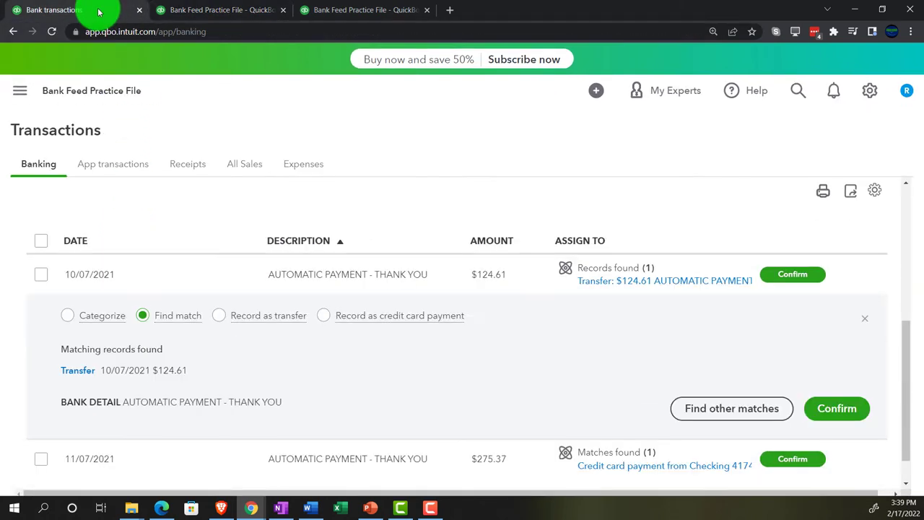
pyautogui.scroll(5, 165, 298)
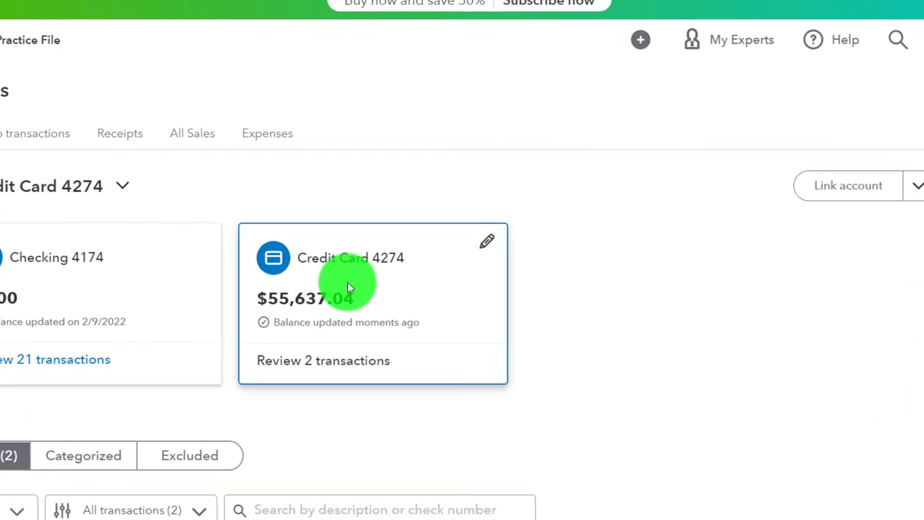
pyautogui.click(296, 287)
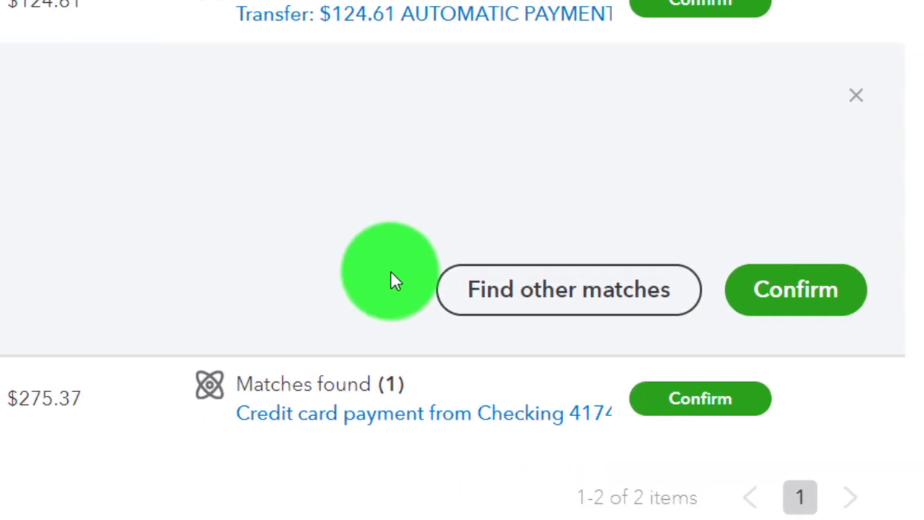
pyautogui.click(792, 286)
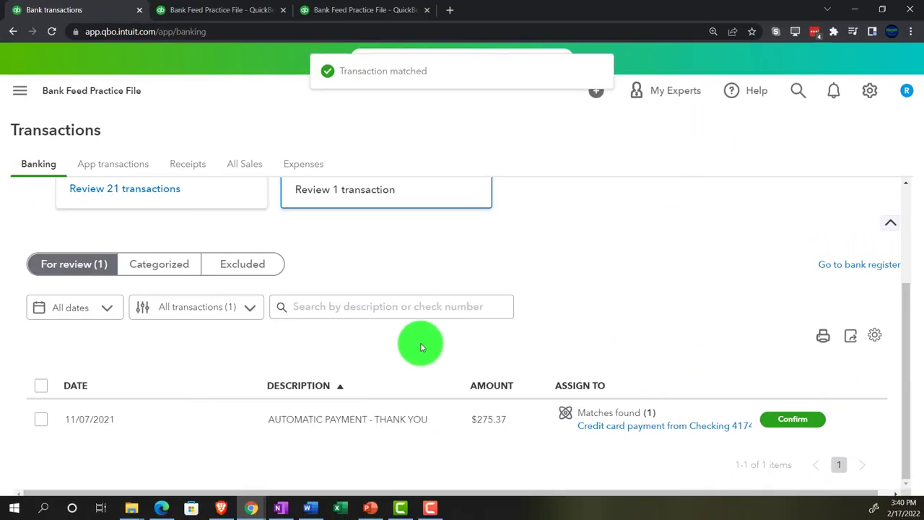
# Step: Confirm the 11/07/2021 AUTOMATIC PAYMENT - THANK YOU as a credit card payment from checking, paired with the 11/08/2021 WF Credit Card AUTO PAY
pyautogui.scroll(2, 418, 345)
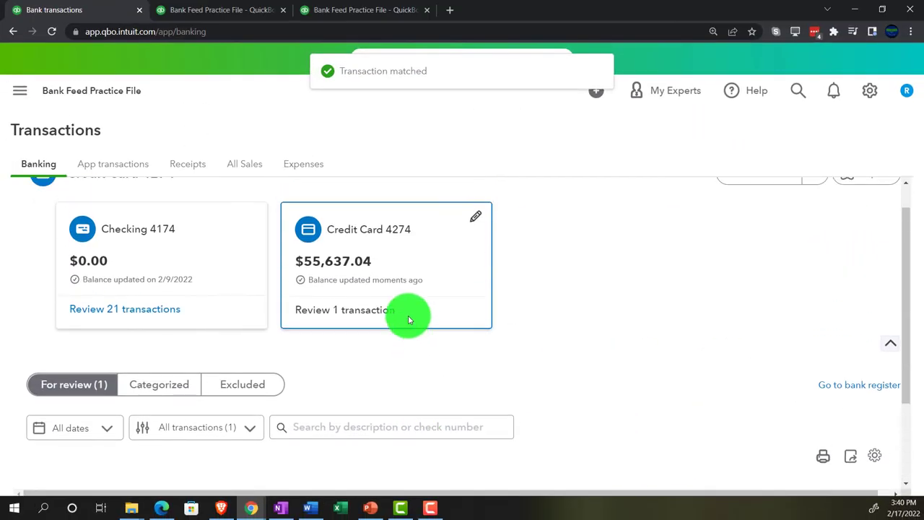
pyautogui.scroll(-2, 361, 296)
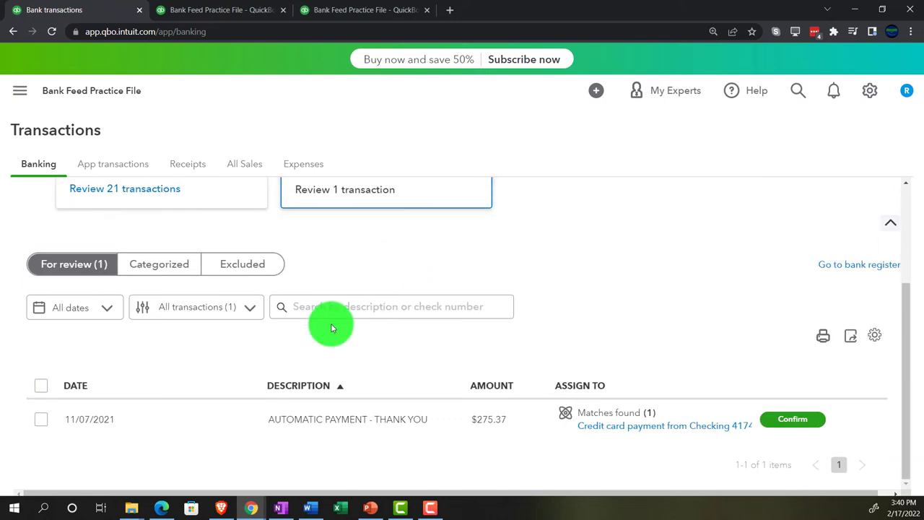
pyautogui.click(141, 419)
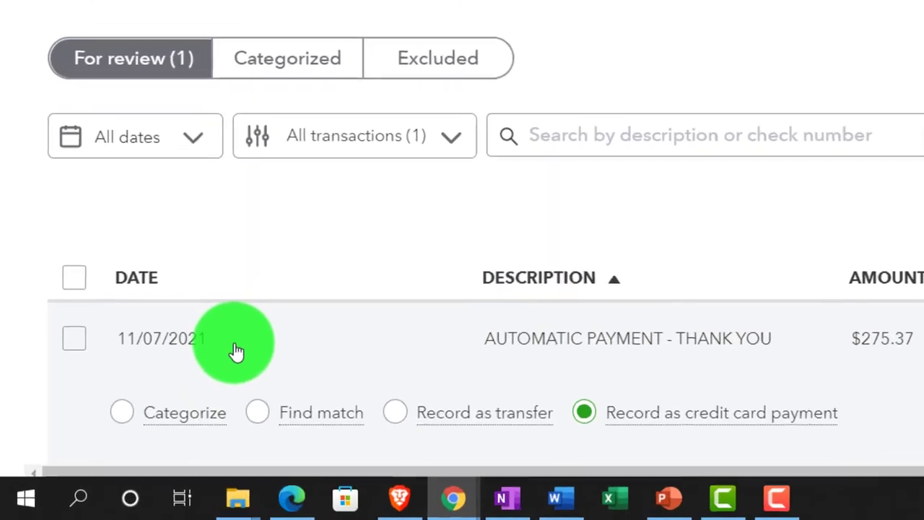
pyautogui.scroll(-3, 123, 376)
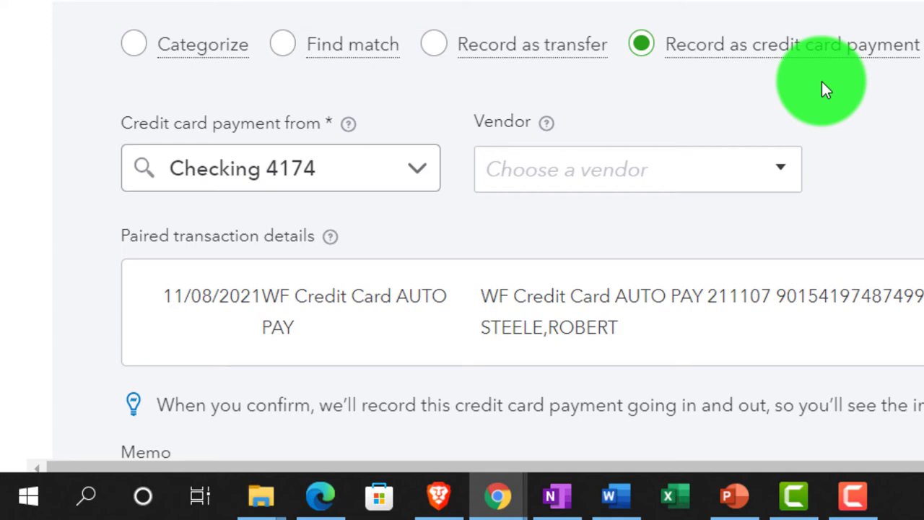
pyautogui.scroll(-2, 824, 88)
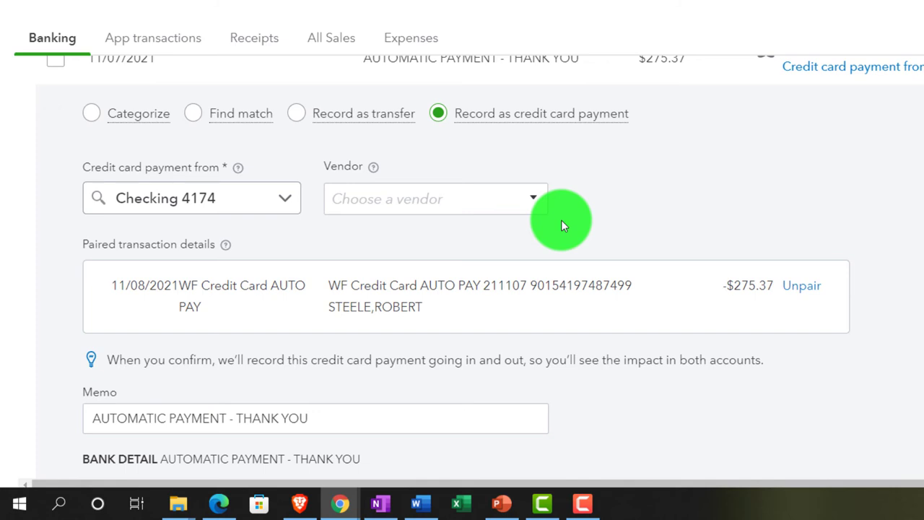
pyautogui.scroll(-1, 561, 220)
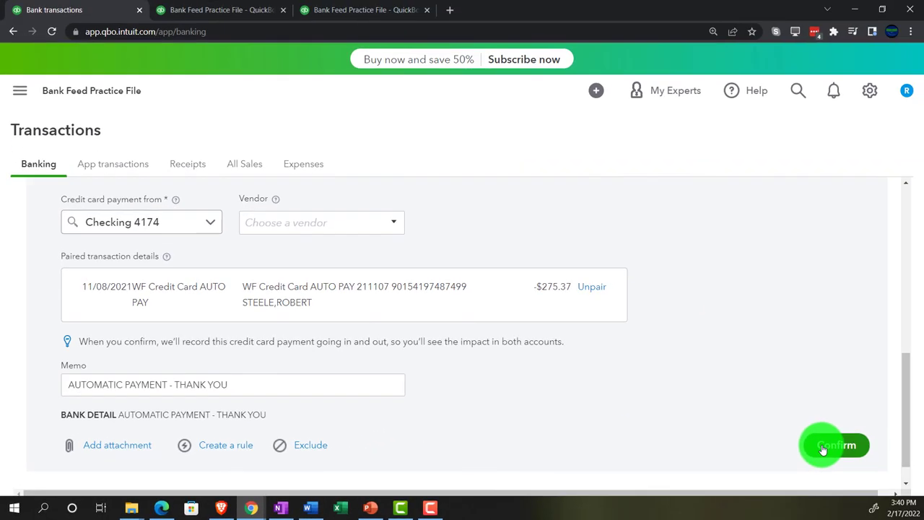
pyautogui.click(823, 447)
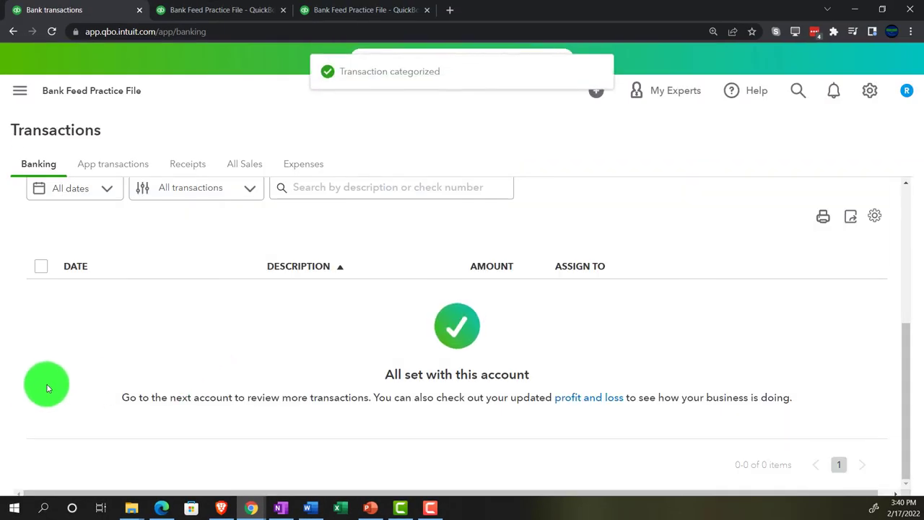
# Step: Switch the bank feed to the checking account and look through its remaining for-review transactions for the paired credit card payment
pyautogui.scroll(4, 46, 385)
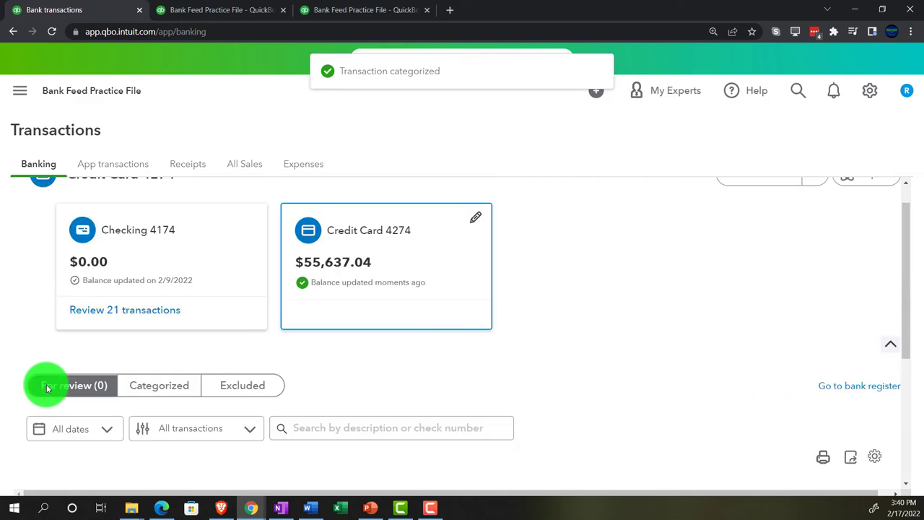
pyautogui.click(144, 289)
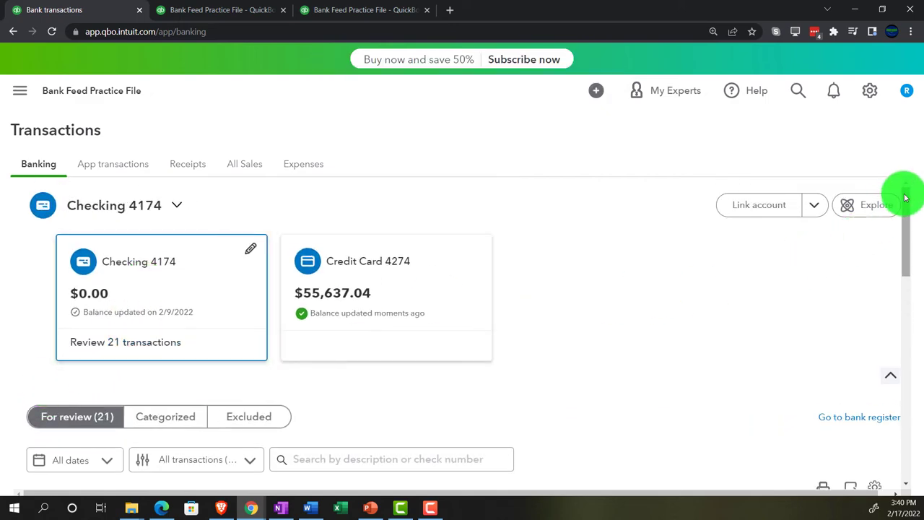
pyautogui.moveTo(905, 231); pyautogui.dragTo(903, 448)
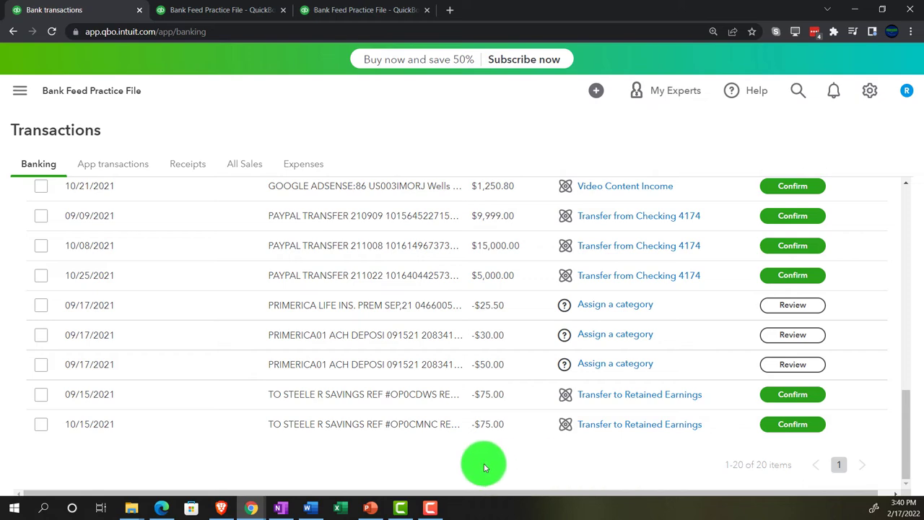
pyautogui.scroll(6, 484, 466)
pyautogui.scroll(-4, 465, 427)
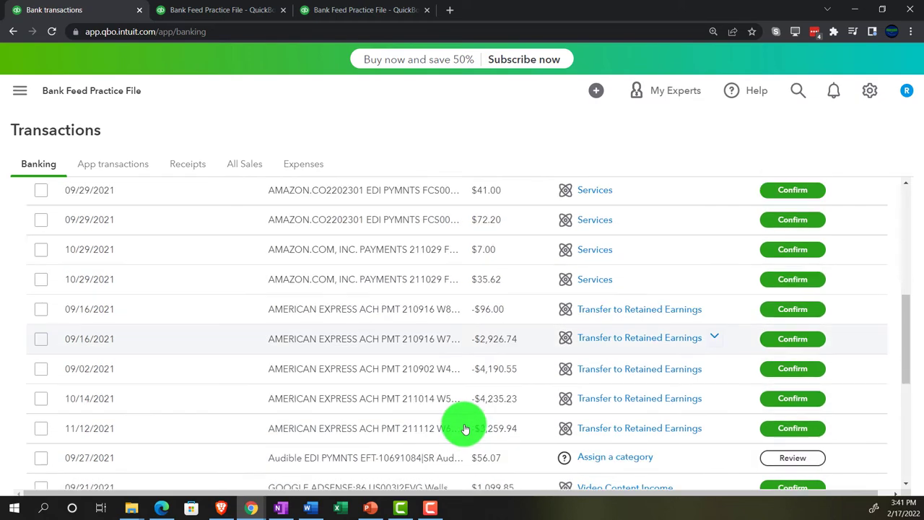
pyautogui.scroll(-3, 465, 427)
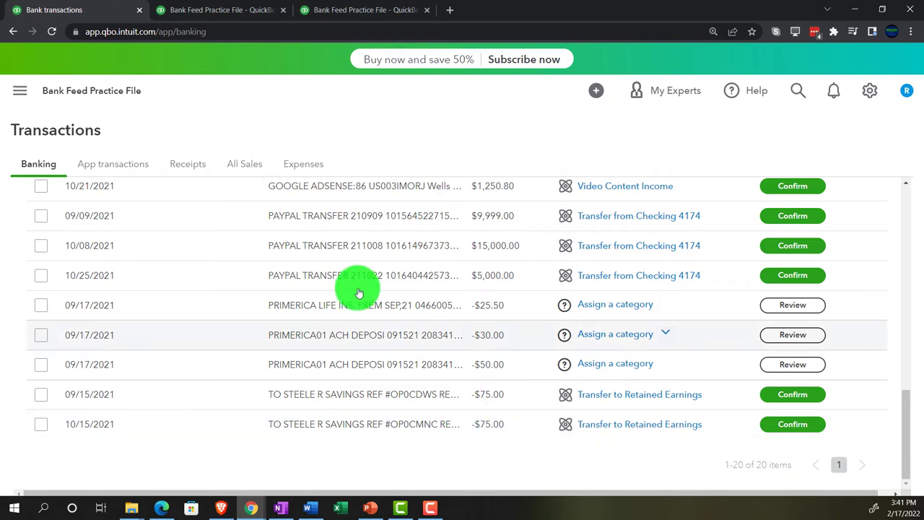
# Step: On the 2021 Balance Sheet, open the transaction detail behind the checking balance under Bank Accounts
pyautogui.click(208, 10)
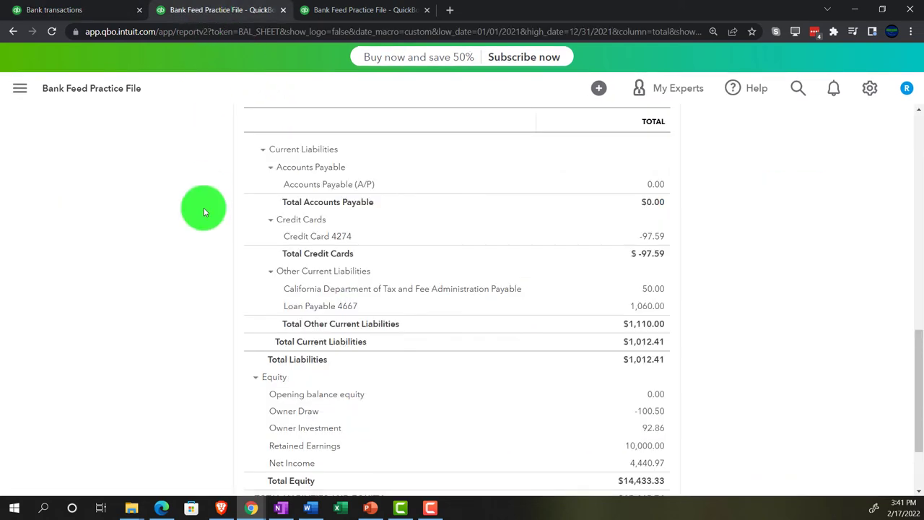
pyautogui.hotkey('ctrl', '+')
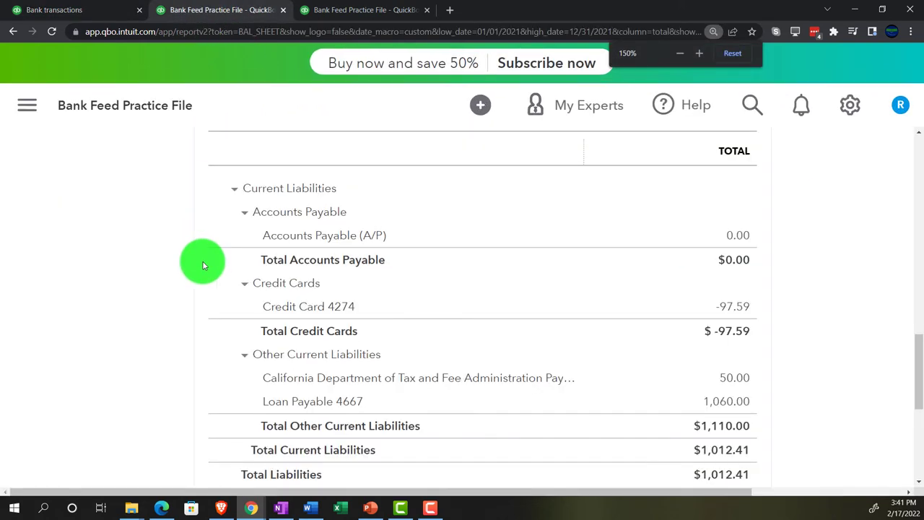
pyautogui.hotkey('ctrl', '+')
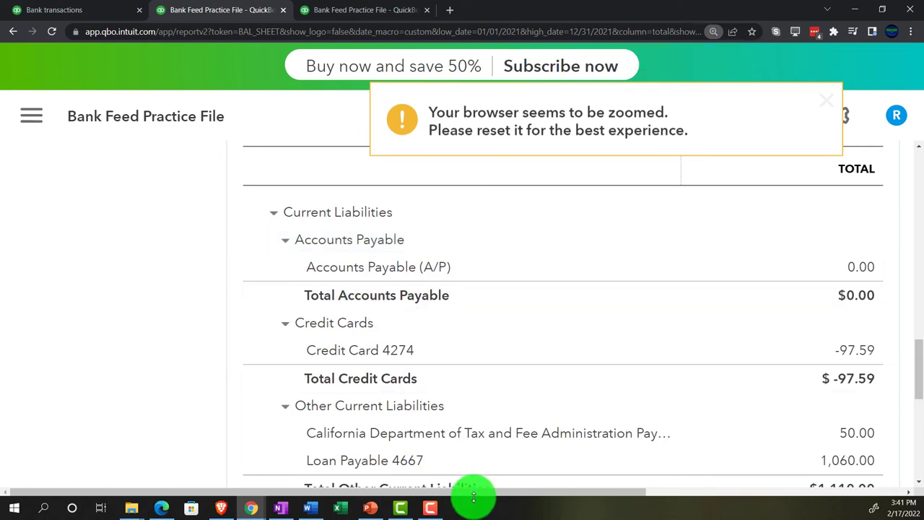
pyautogui.moveTo(476, 498); pyautogui.dragTo(583, 501)
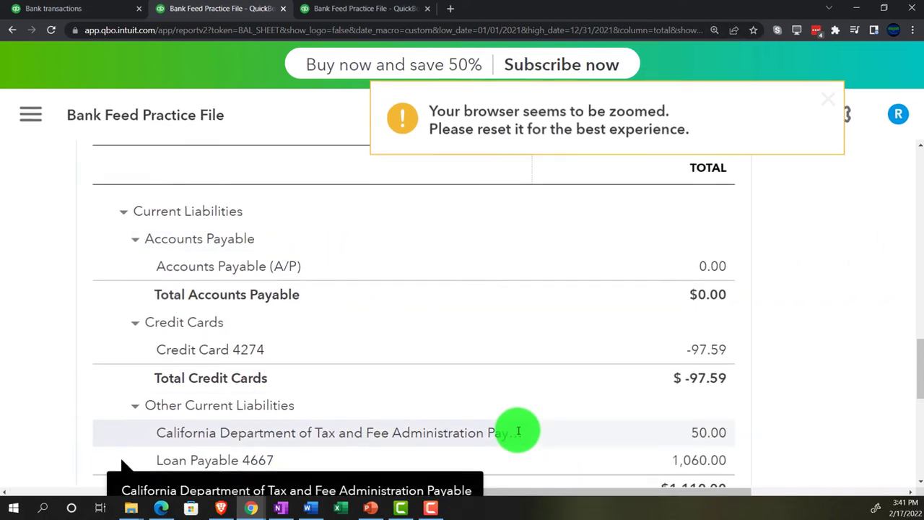
pyautogui.scroll(3, 515, 430)
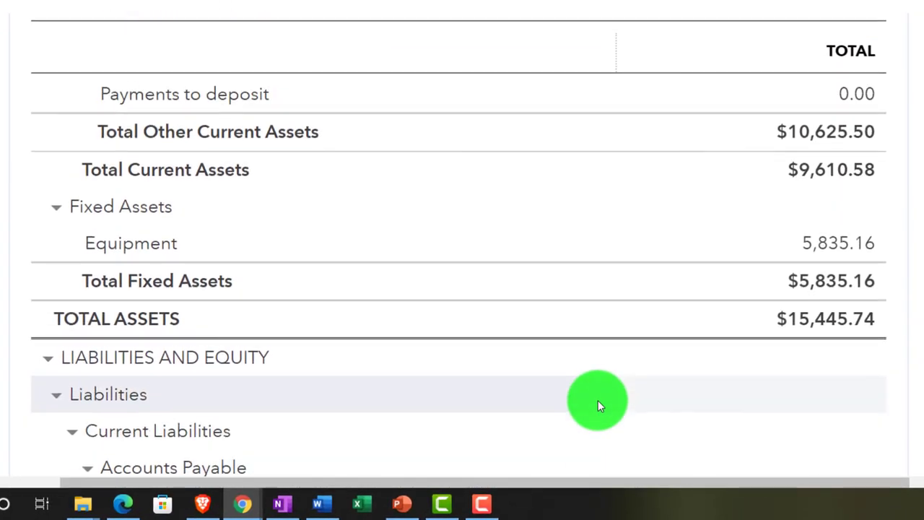
pyautogui.scroll(7, 598, 405)
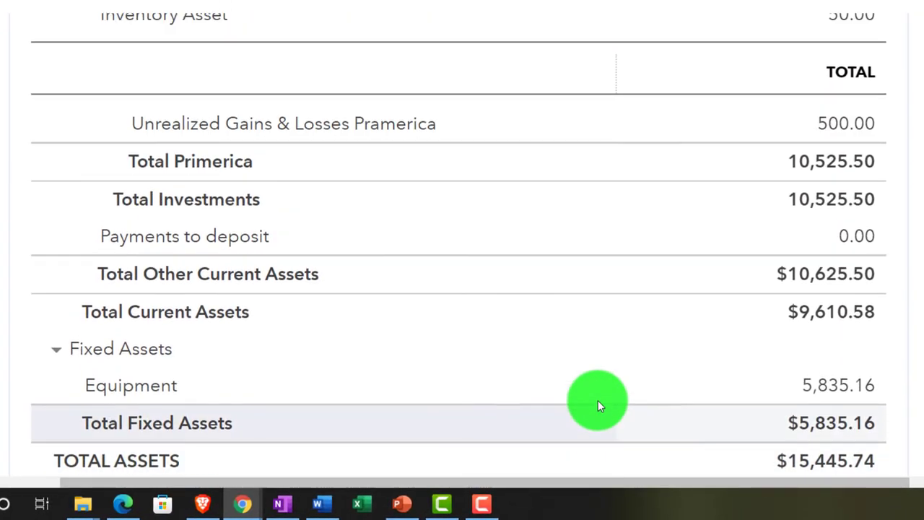
pyautogui.scroll(2, 598, 406)
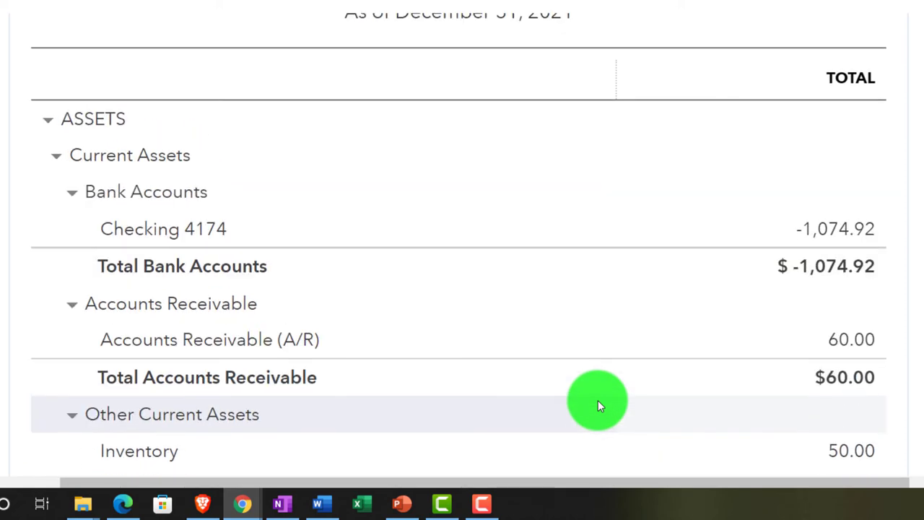
pyautogui.click(824, 231)
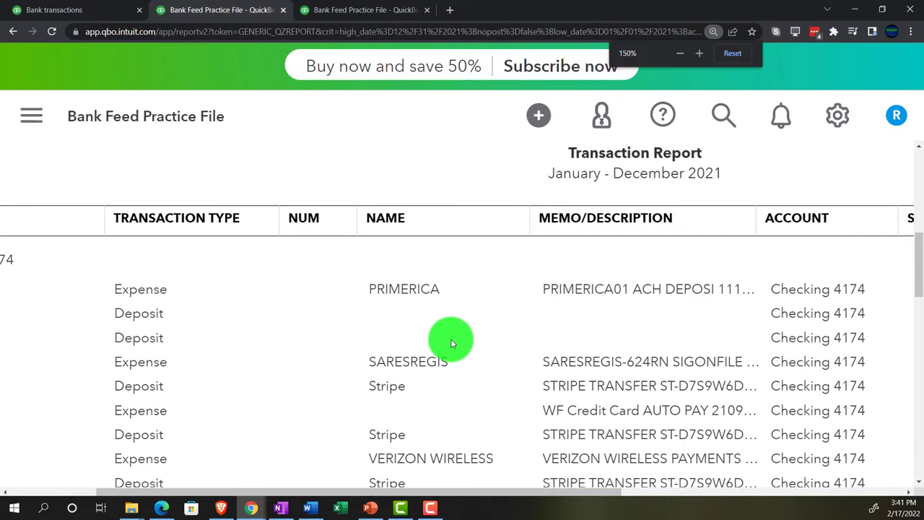
# Step: Find the 11/07/2021 credit card payment in the checking Transaction Report, inspect its Pay down credit card form, and close it
pyautogui.hotkey('ctrl', '-')
pyautogui.hotkey('ctrl', '-')
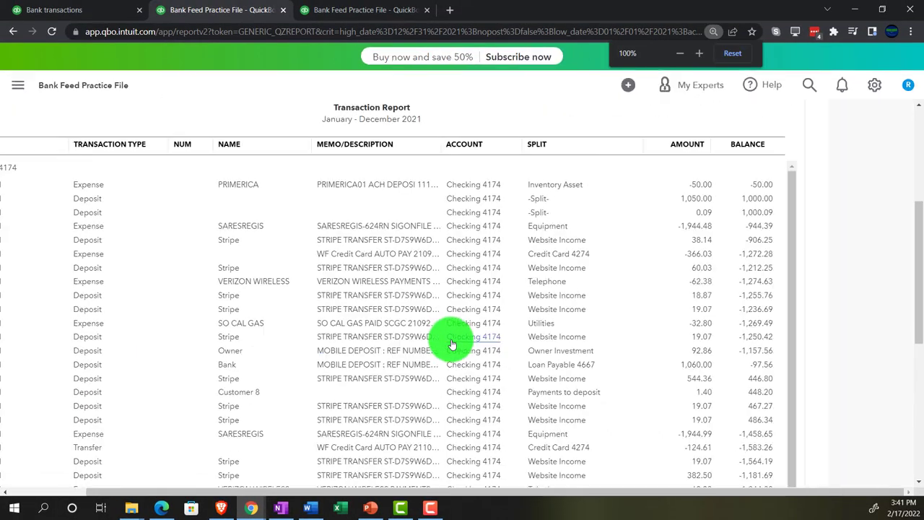
pyautogui.hotkey('ctrl', '-')
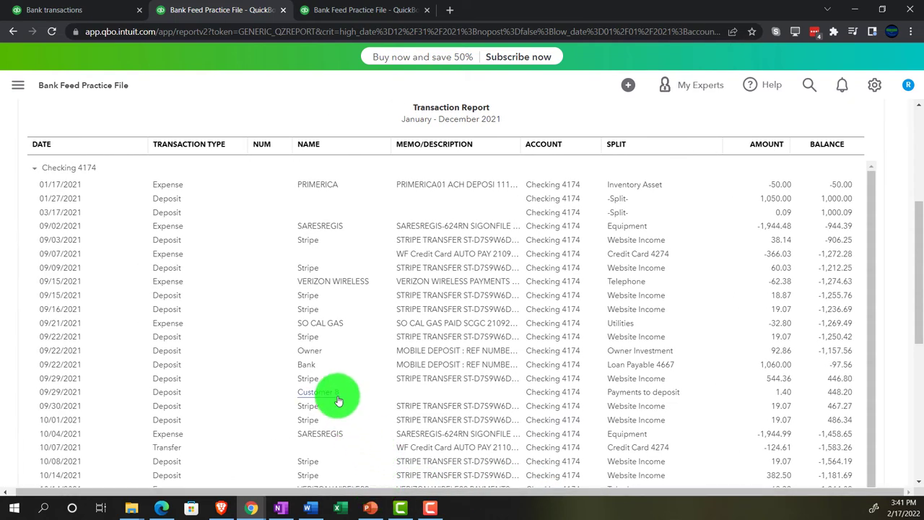
pyautogui.scroll(-5, 336, 399)
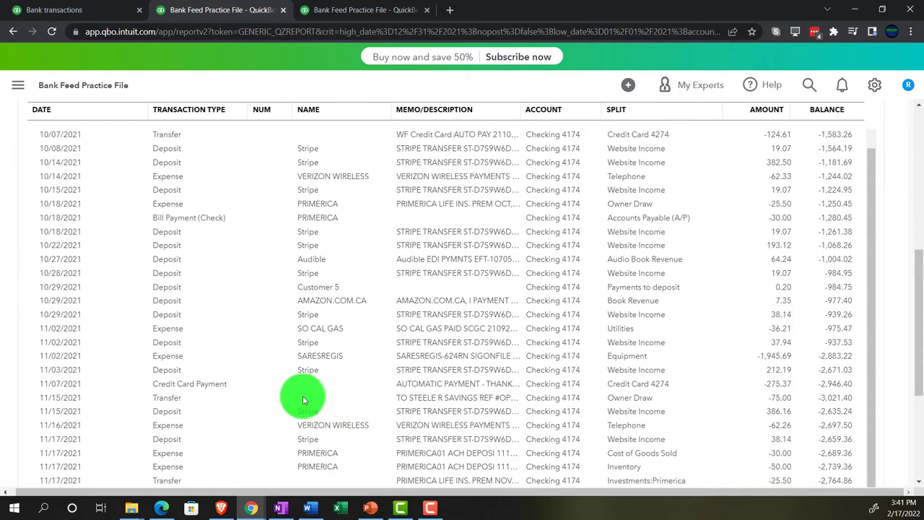
pyautogui.scroll(-2, 289, 398)
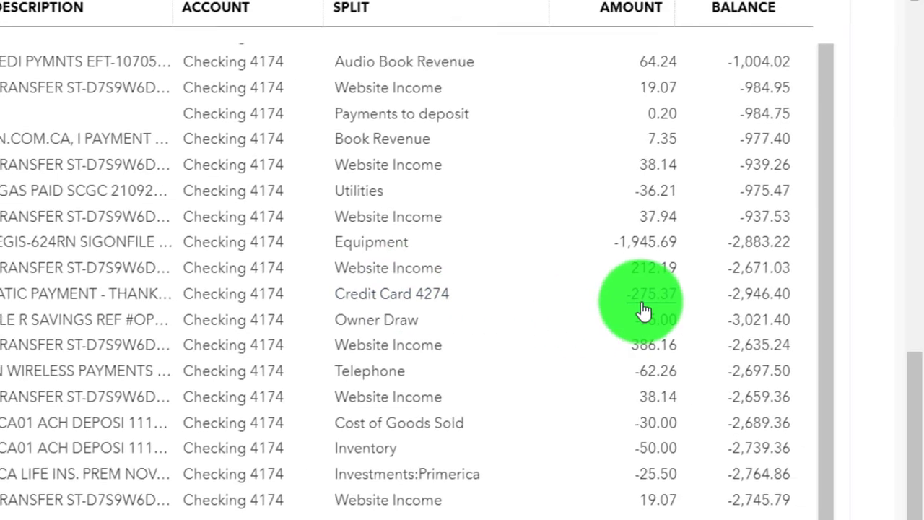
pyautogui.click(641, 305)
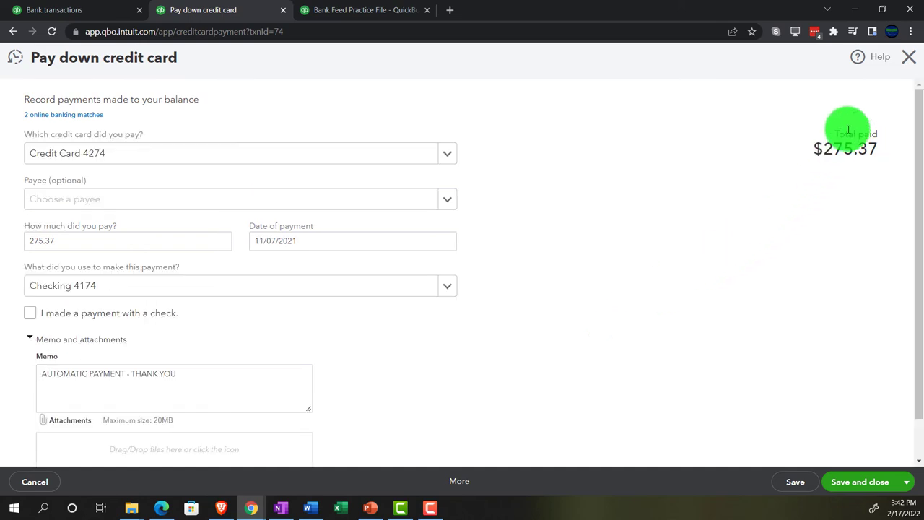
pyautogui.click(907, 66)
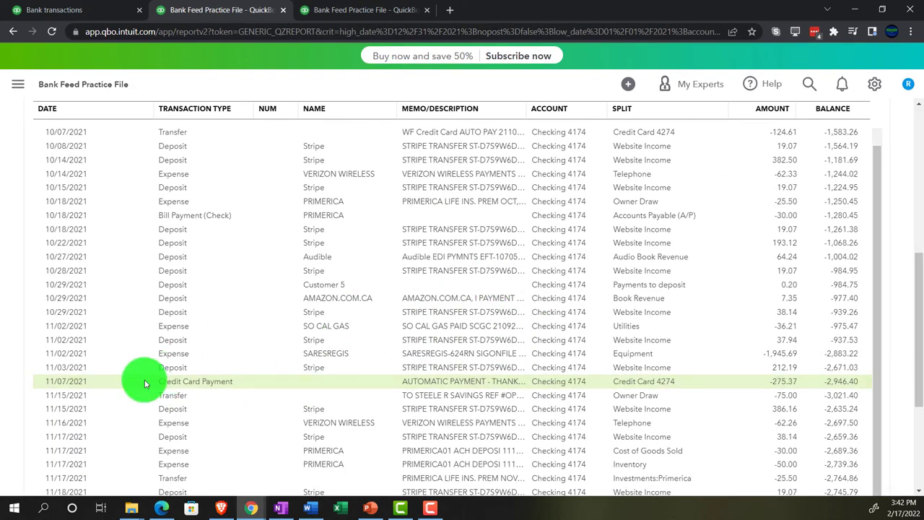
# Step: Return from the checking Transaction Report to the Balance Sheet summary and review the bank account and current asset balances
pyautogui.scroll(2, 144, 380)
pyautogui.scroll(5, 32, 372)
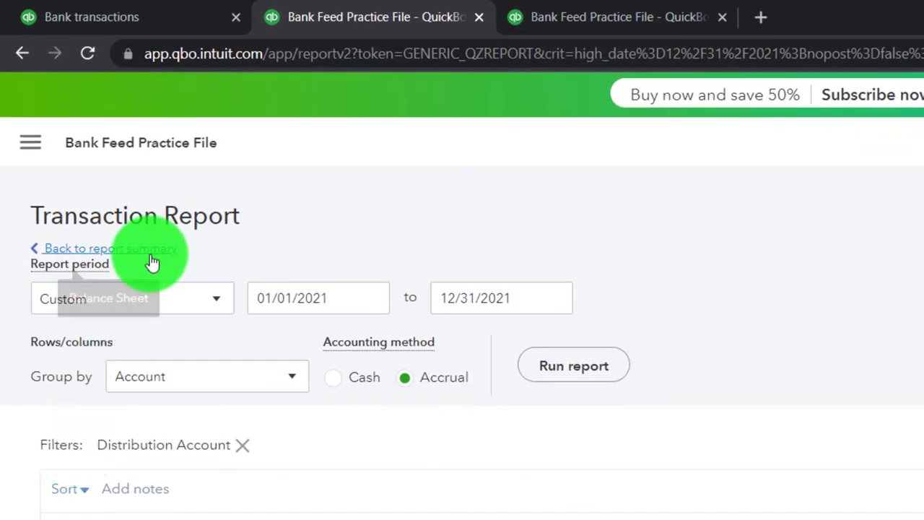
pyautogui.click(149, 251)
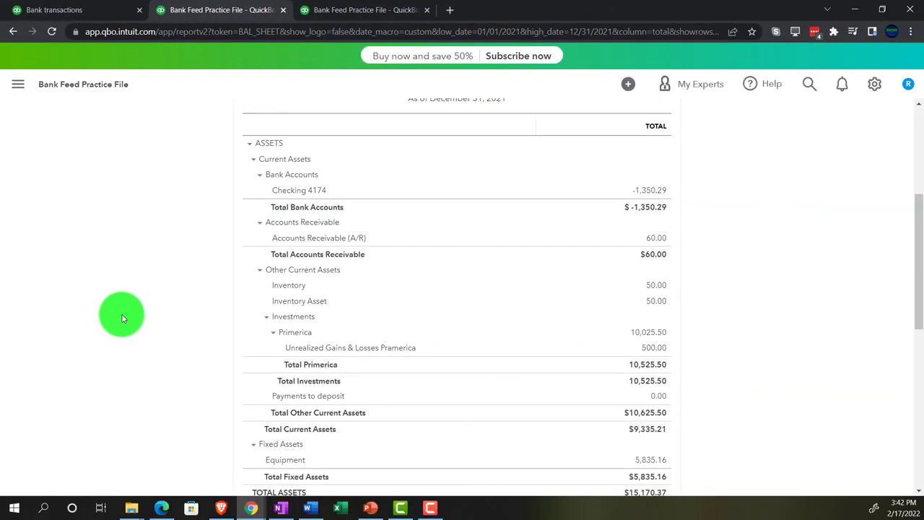
pyautogui.hotkey('ctrl', '+')
pyautogui.hotkey('ctrl', '+')
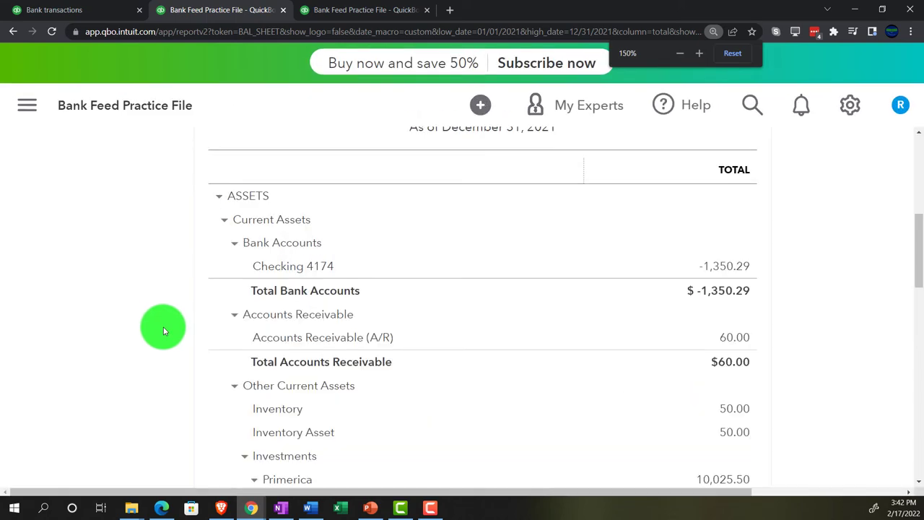
pyautogui.hotkey('ctrl', '+')
pyautogui.scroll(-1, 267, 412)
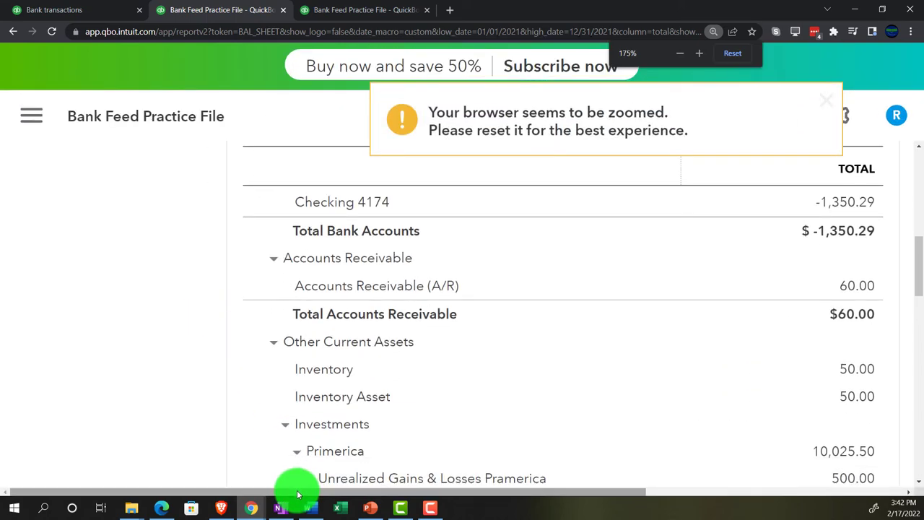
pyautogui.moveTo(296, 492); pyautogui.dragTo(346, 495)
# Step: Open the transaction detail behind the credit card balance and compare its expense, transfer and credit card payment entries
pyautogui.scroll(-1, 354, 415)
pyautogui.scroll(-5, 354, 413)
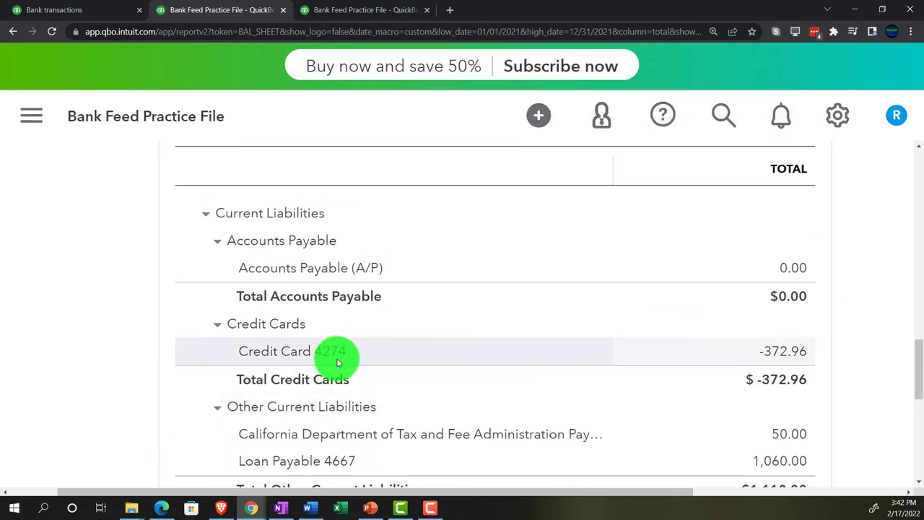
pyautogui.click(785, 355)
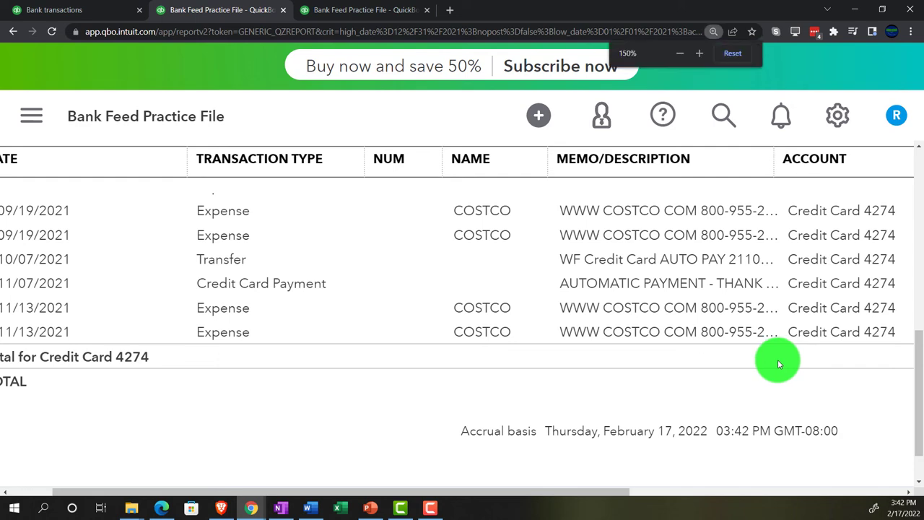
pyautogui.hotkey('ctrl', '-')
pyautogui.hotkey('ctrl', '-')
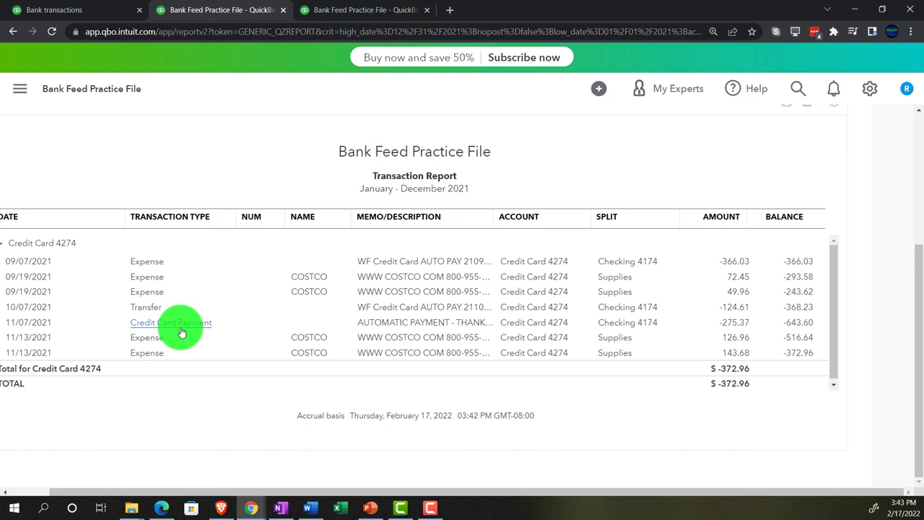
# Step: Return from the credit card Transaction Report to the Balance Sheet summary and view the current liabilities
pyautogui.scroll(5, 180, 329)
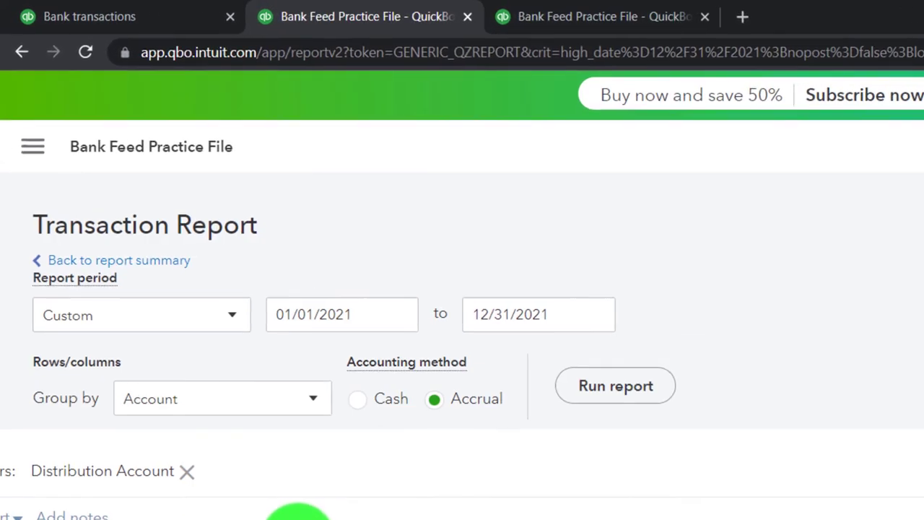
pyautogui.click(153, 264)
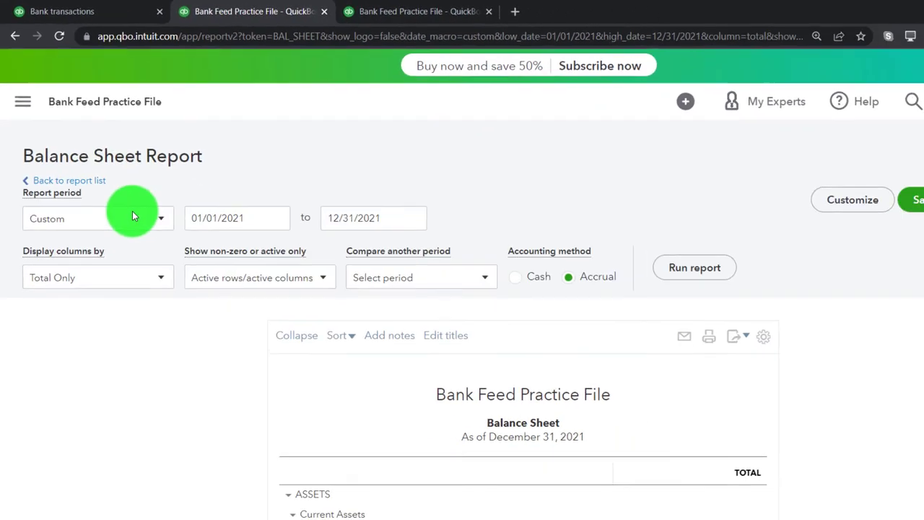
pyautogui.scroll(-10, 125, 180)
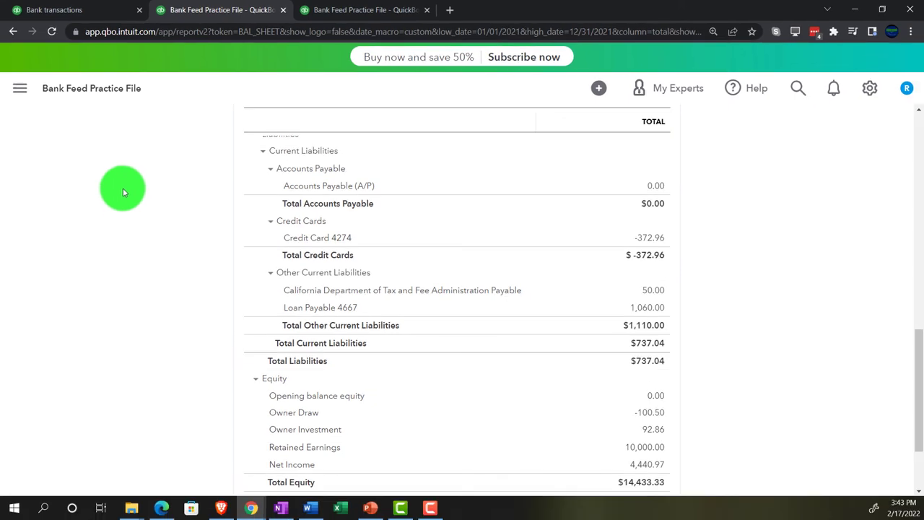
# Step: Switch to the credit card account in the bank feeds and check its for-review list for remaining transactions
pyautogui.click(101, 10)
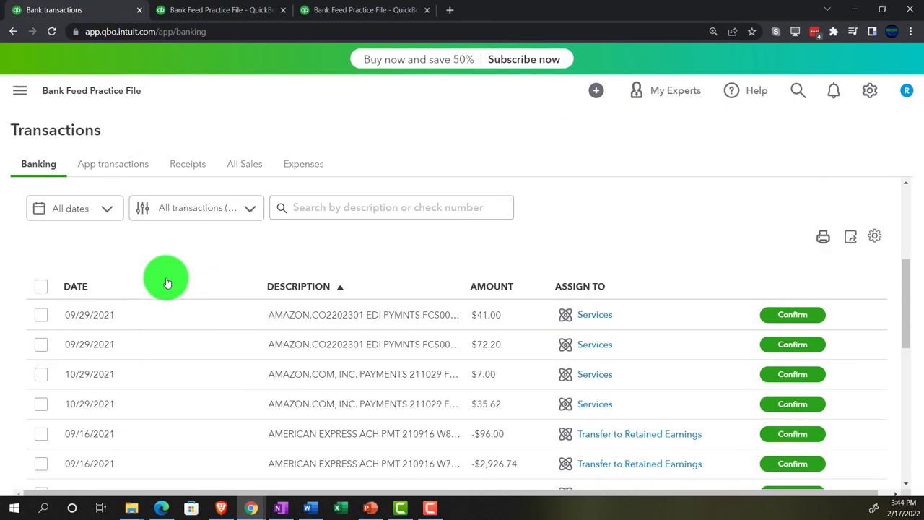
pyautogui.click(335, 278)
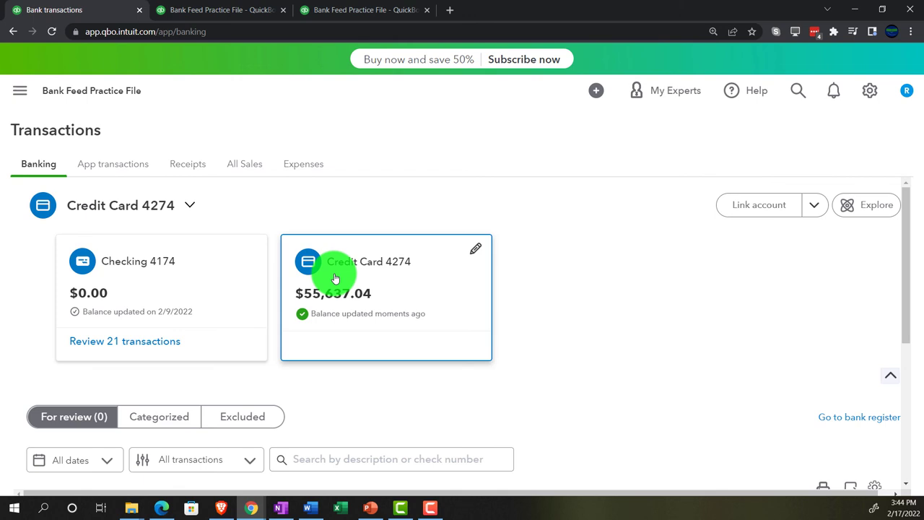
pyautogui.scroll(-4, 334, 278)
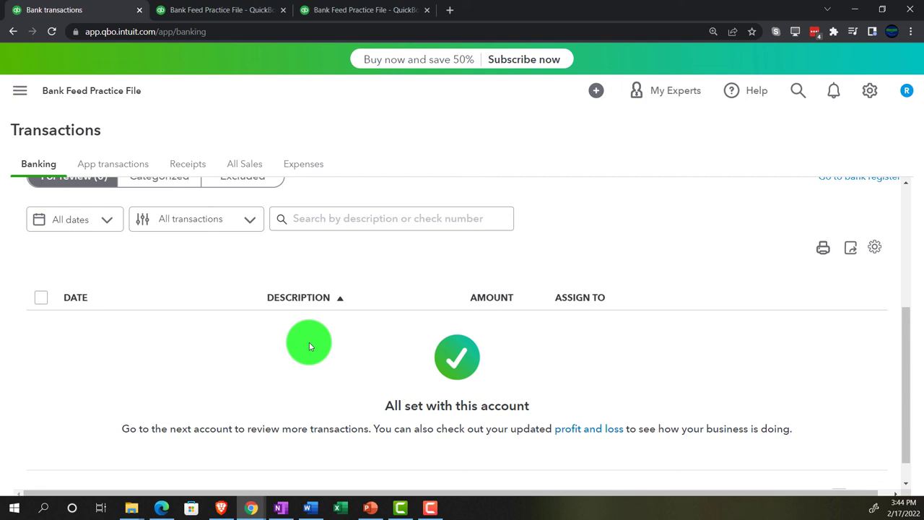
# Step: Go back to the Balance Sheet and review its liabilities and equity sections at an enlarged size
pyautogui.click(250, 9)
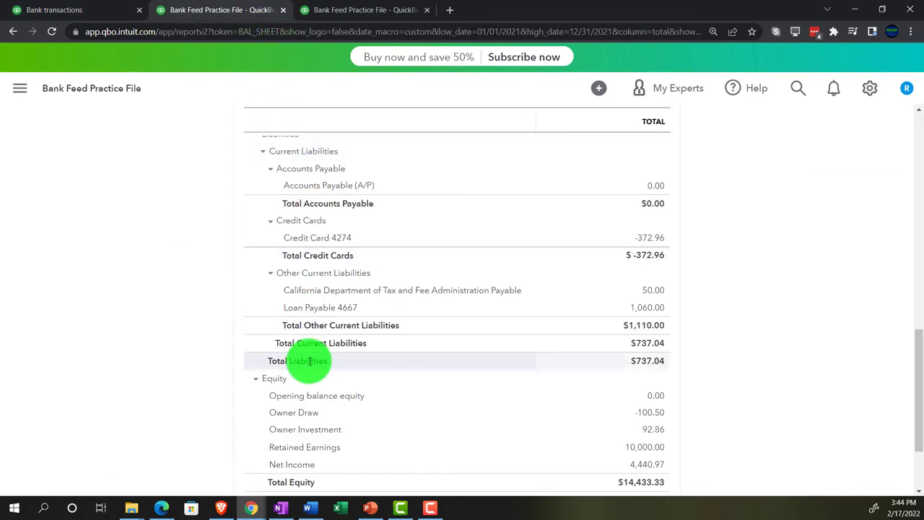
pyautogui.hotkey('ctrl', '+')
pyautogui.hotkey('ctrl', '+')
pyautogui.hotkey('ctrl', '+')
pyautogui.scroll(-2, 310, 361)
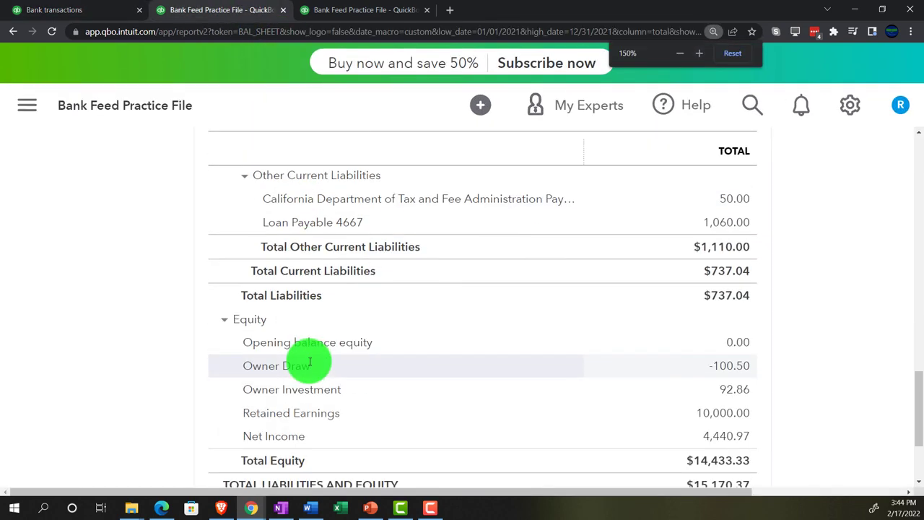
pyautogui.scroll(-2, 310, 361)
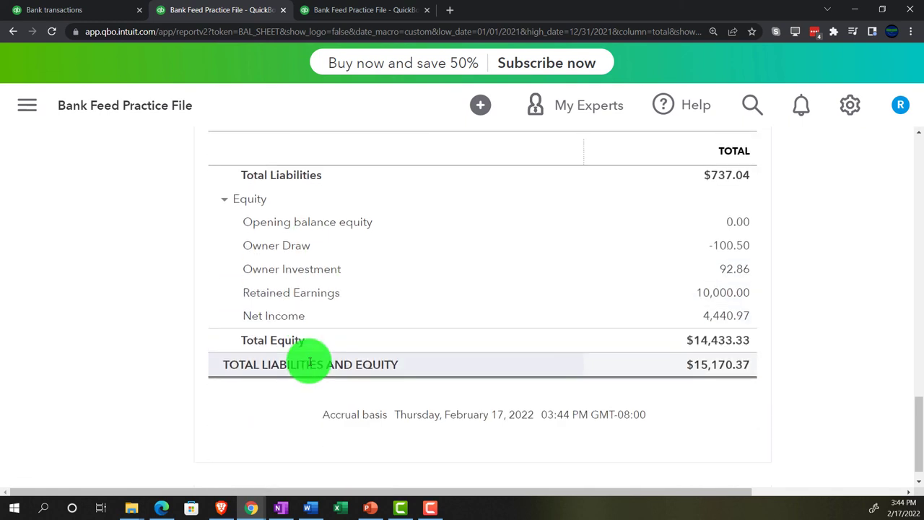
pyautogui.scroll(3, 309, 361)
pyautogui.scroll(1, 309, 363)
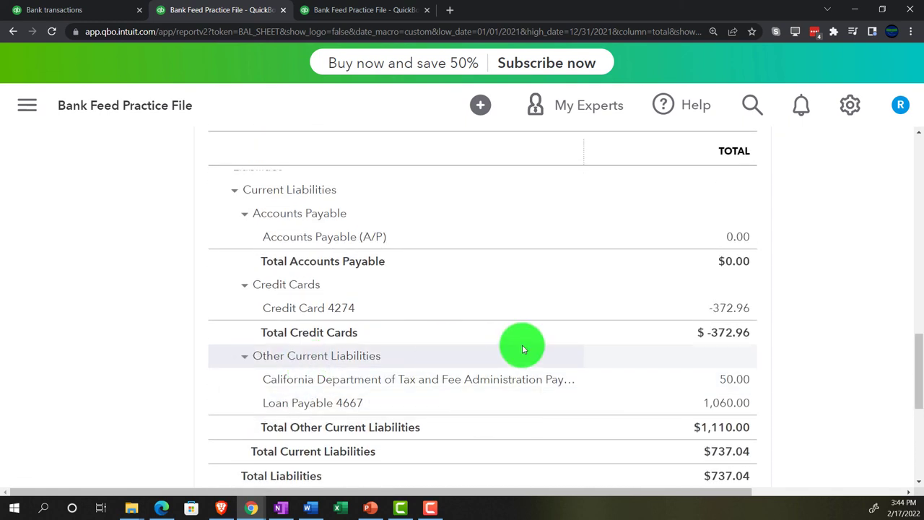